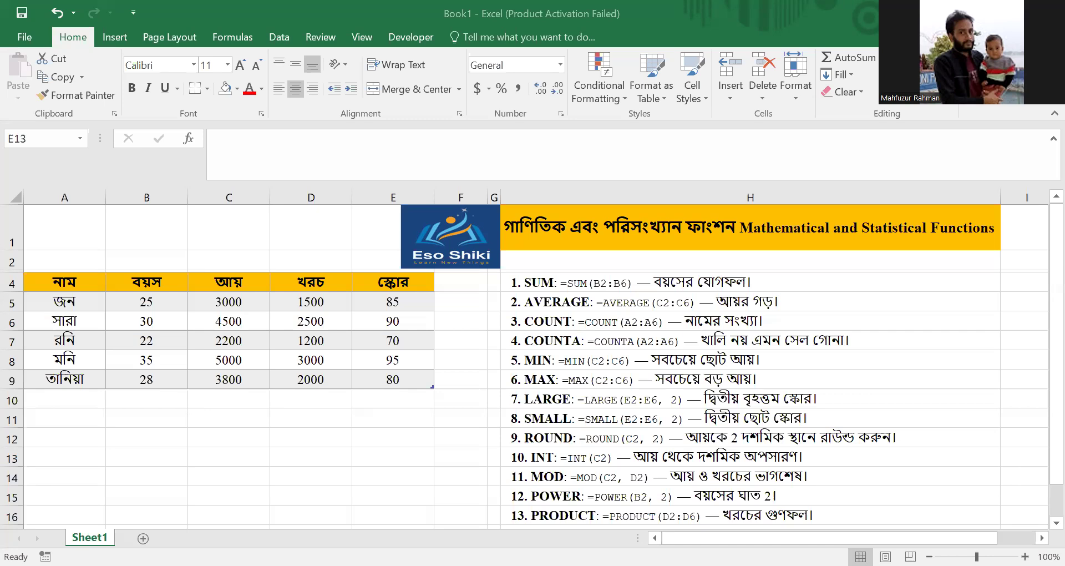
- Shade the SUM formula description in cell H4 with a light grey fill
left_click(165, 302)
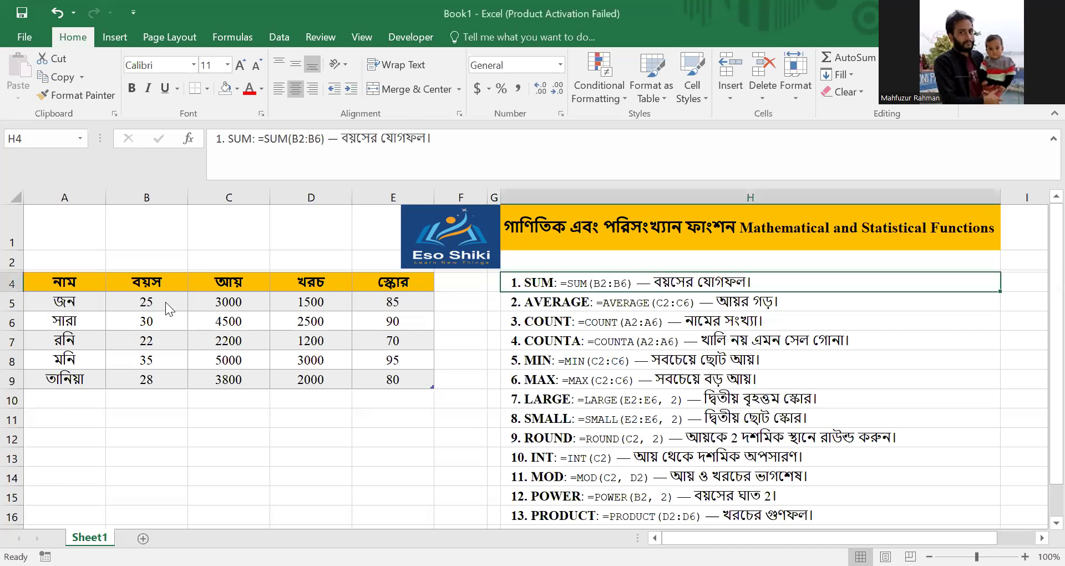
left_click(237, 89)
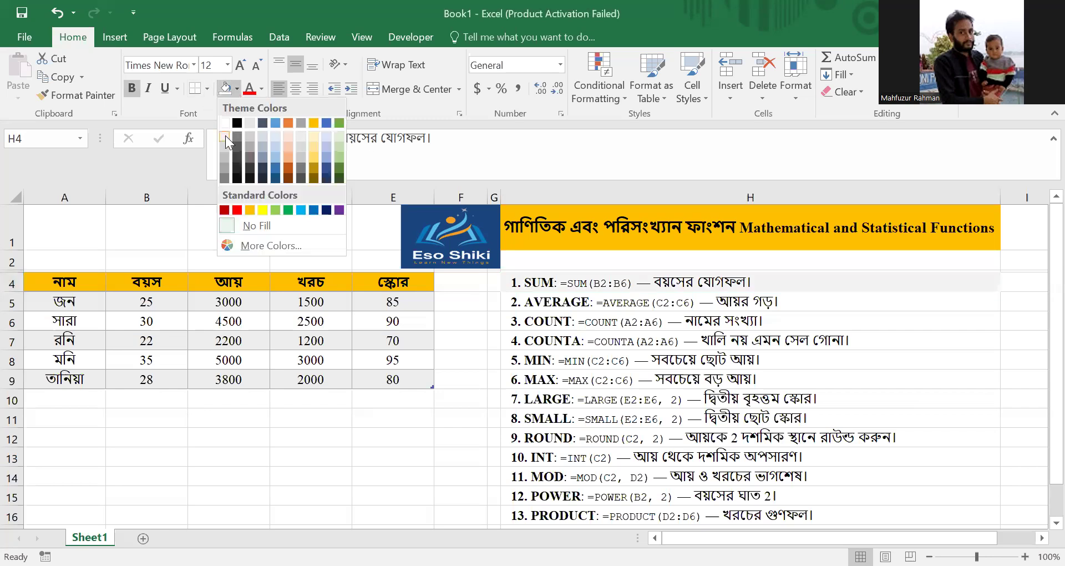
left_click(245, 139)
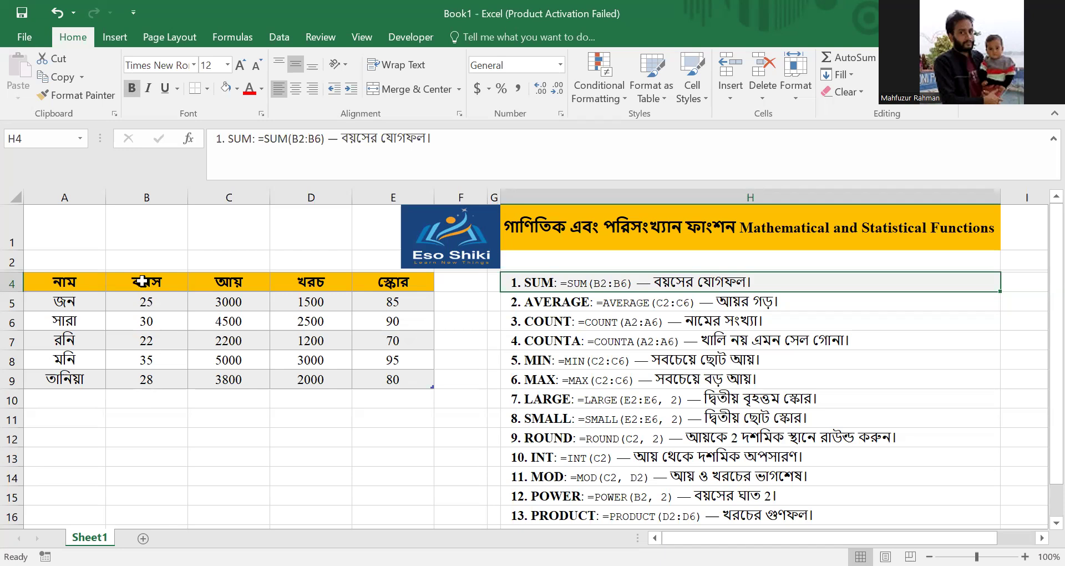
left_click_drag(144, 303, 148, 414)
left_click(147, 413)
left_click(83, 401)
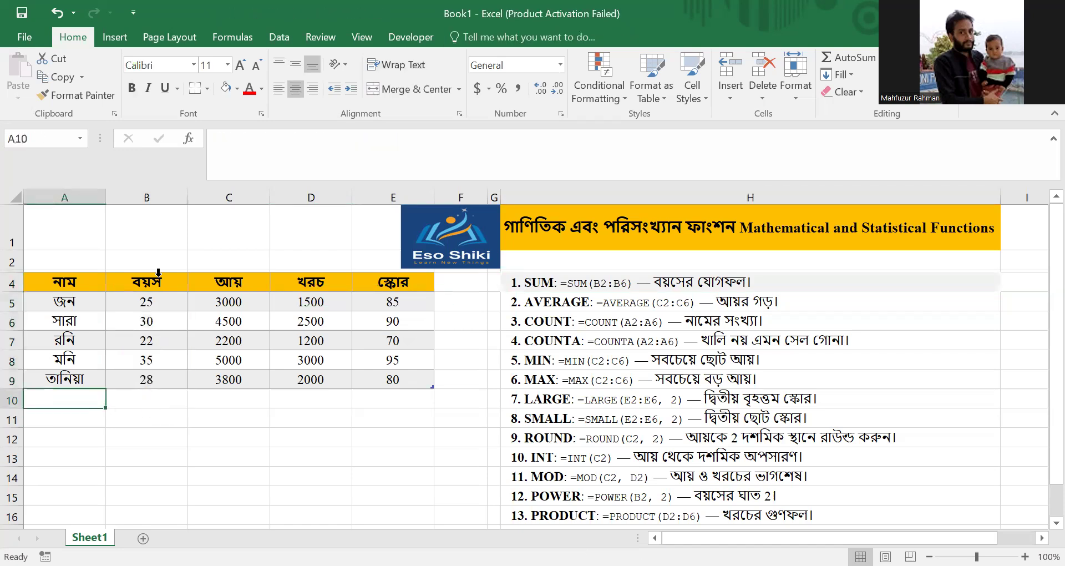
- Total the ages in B5:B9 in cell B10 with the formula =sum(Table1[বয়স])
left_click(145, 396)
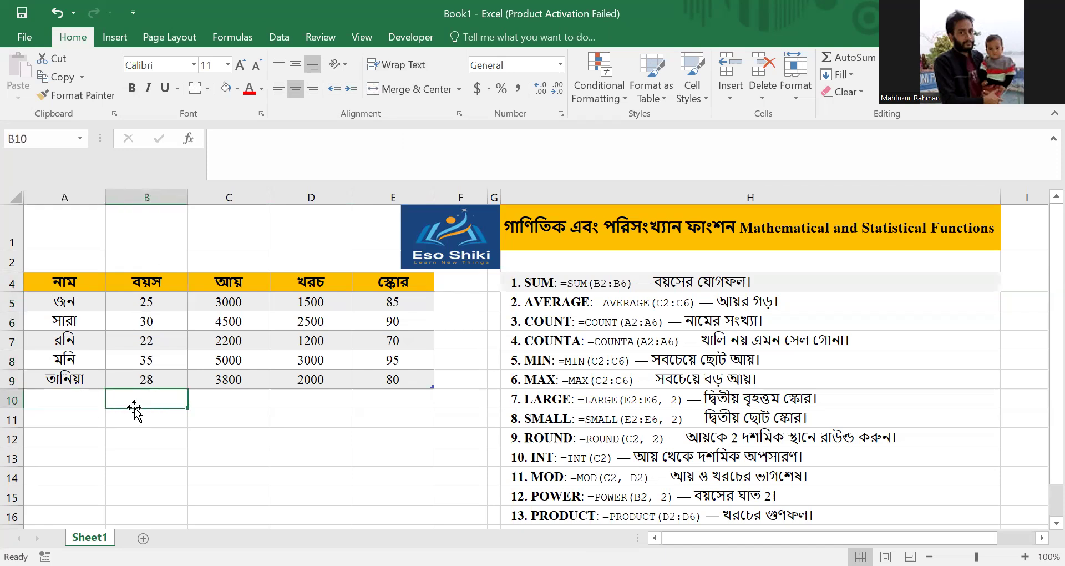
type("=")
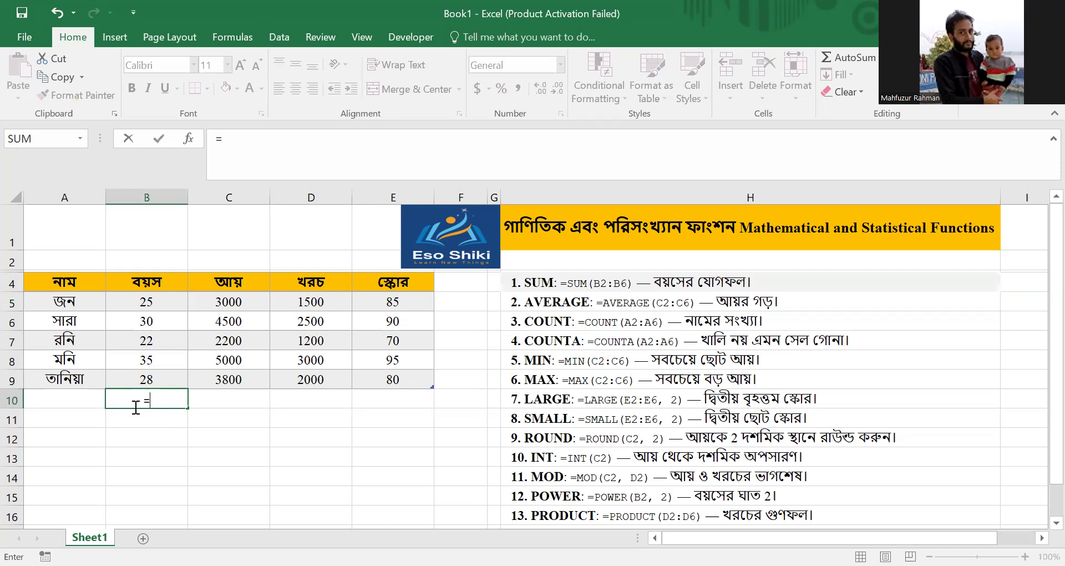
type("s")
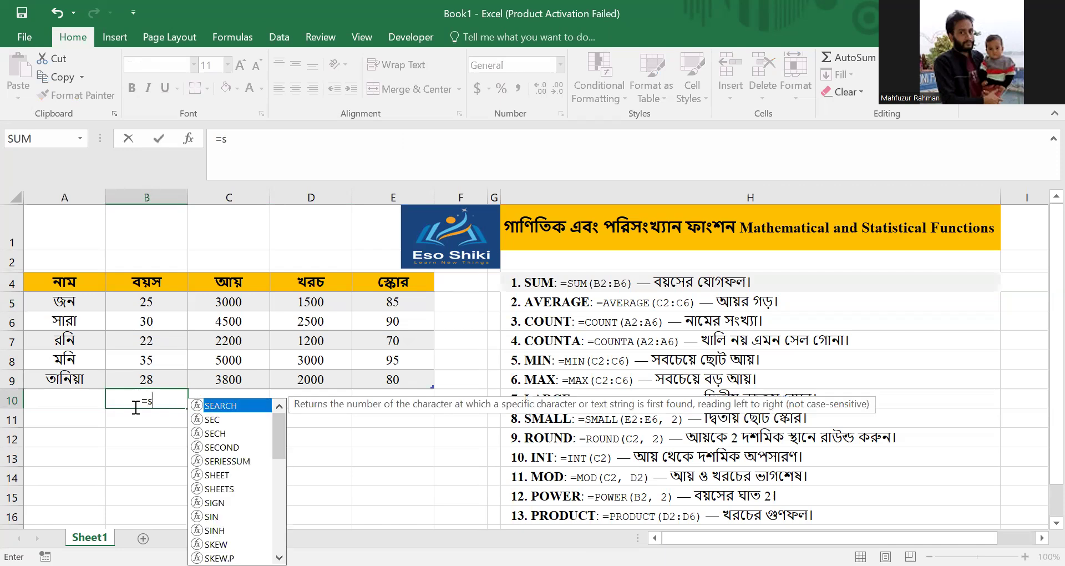
type("um")
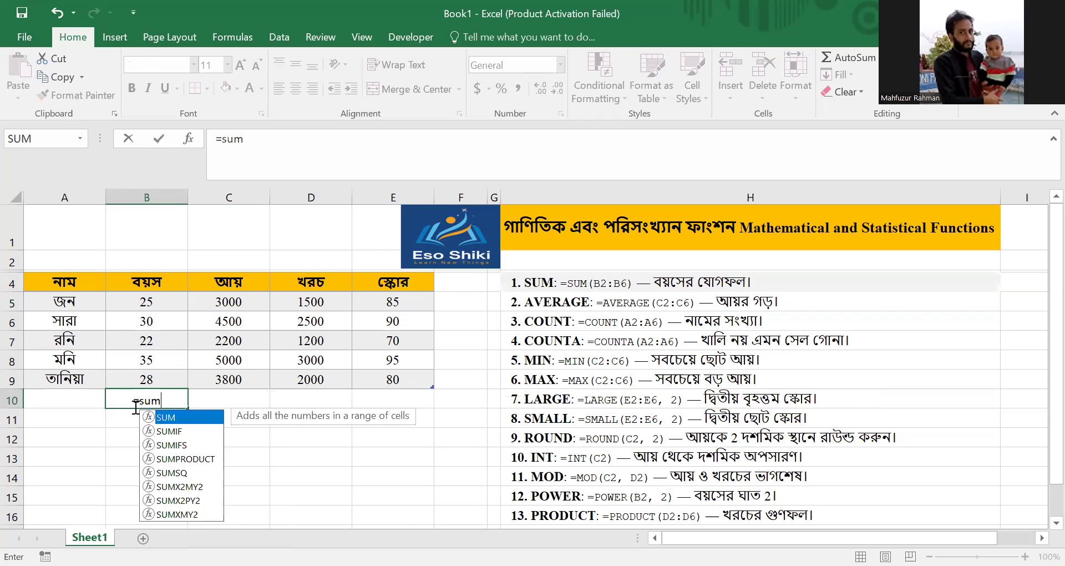
type("(")
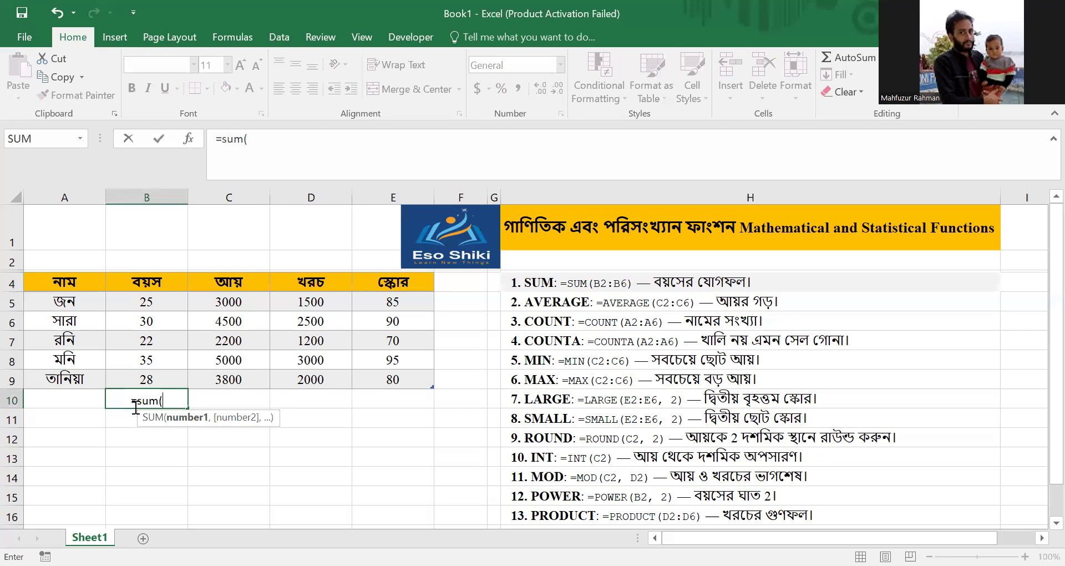
left_click(151, 302)
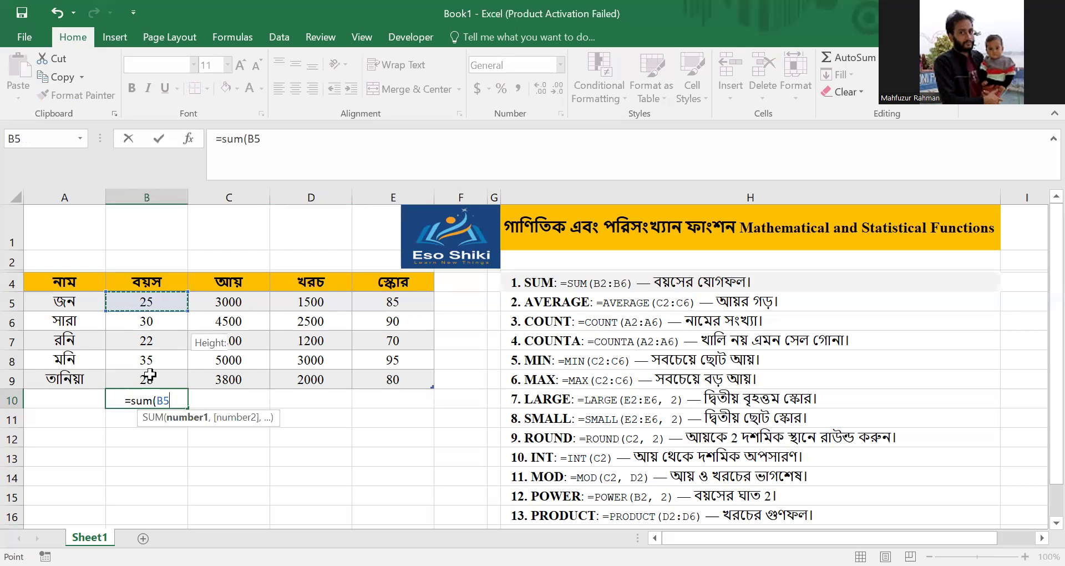
left_click_drag(151, 302, 150, 375)
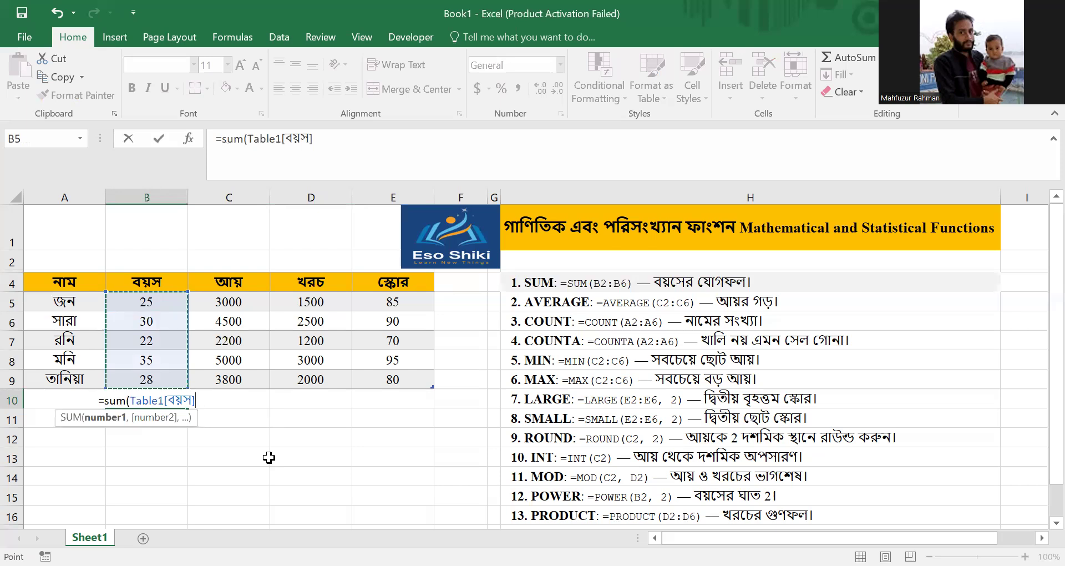
type(")")
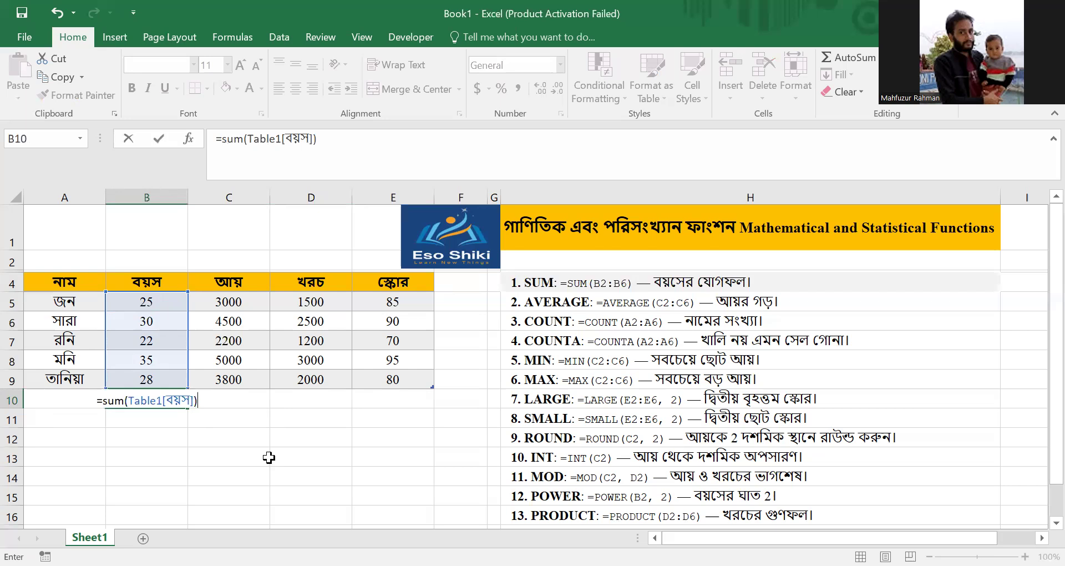
key("Return")
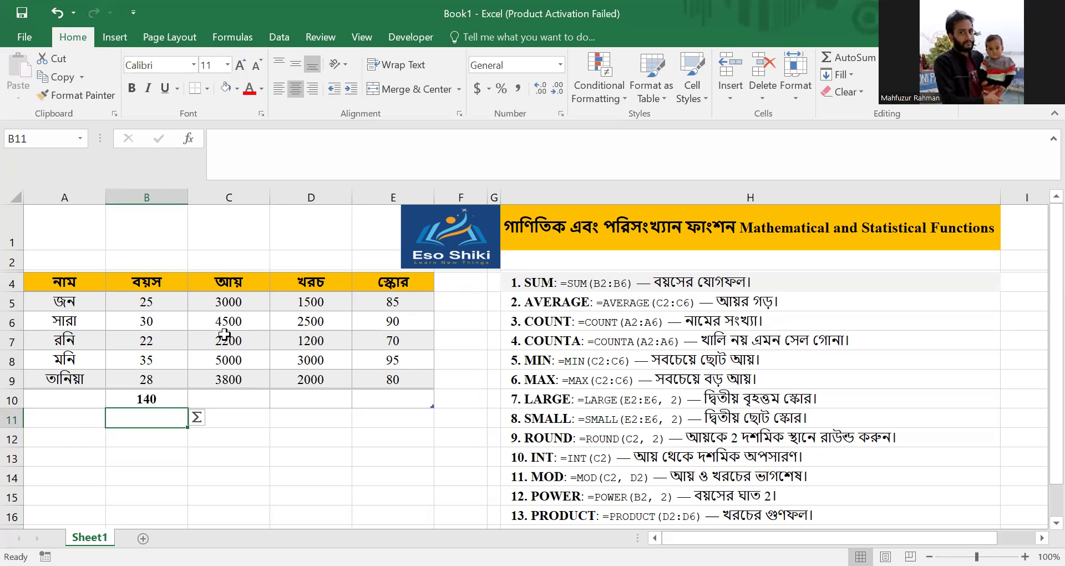
- Enter the sample numbers 22, 10 and 20 in cells B13 to B15 below the table
left_click(120, 462)
scroll(222, 411, "down", 2)
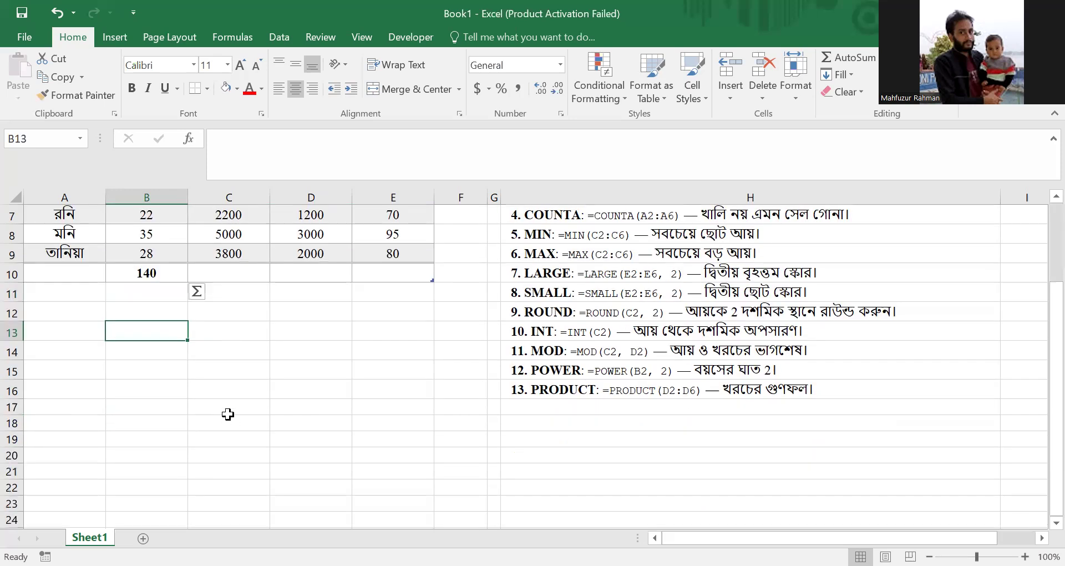
type("22")
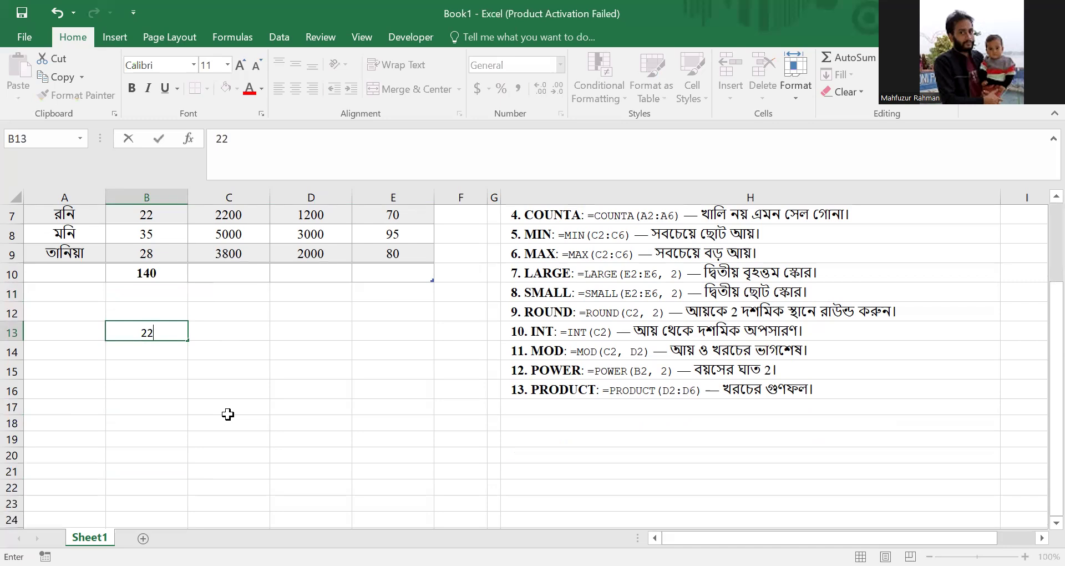
key("Return")
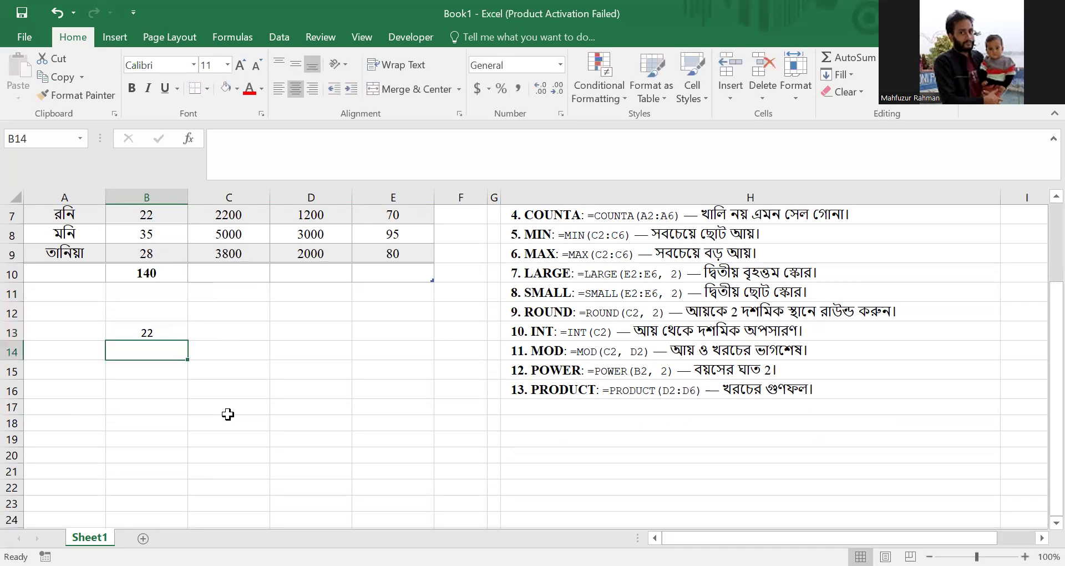
type("10")
key("Return")
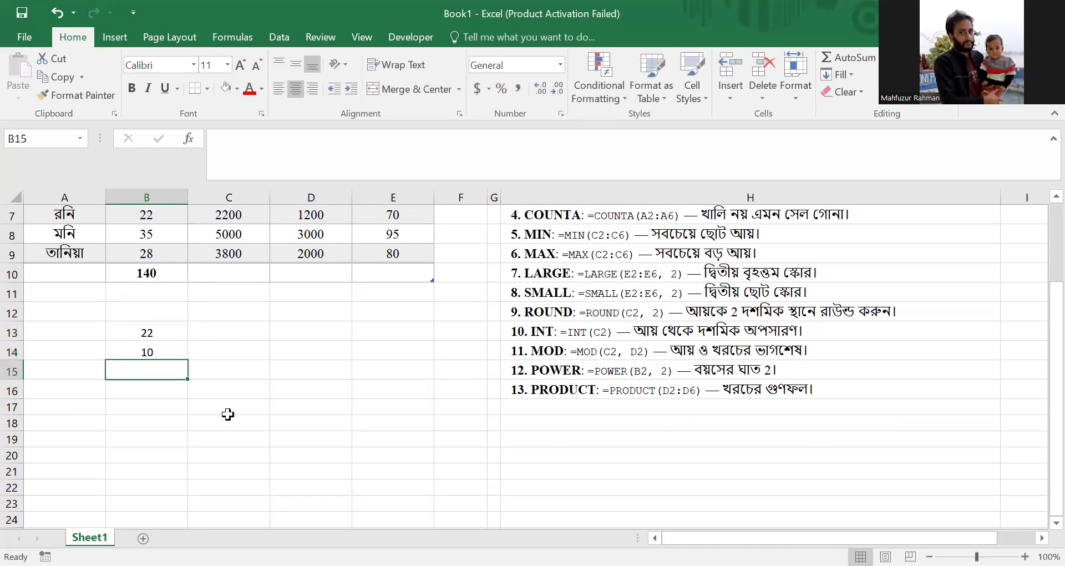
type("20")
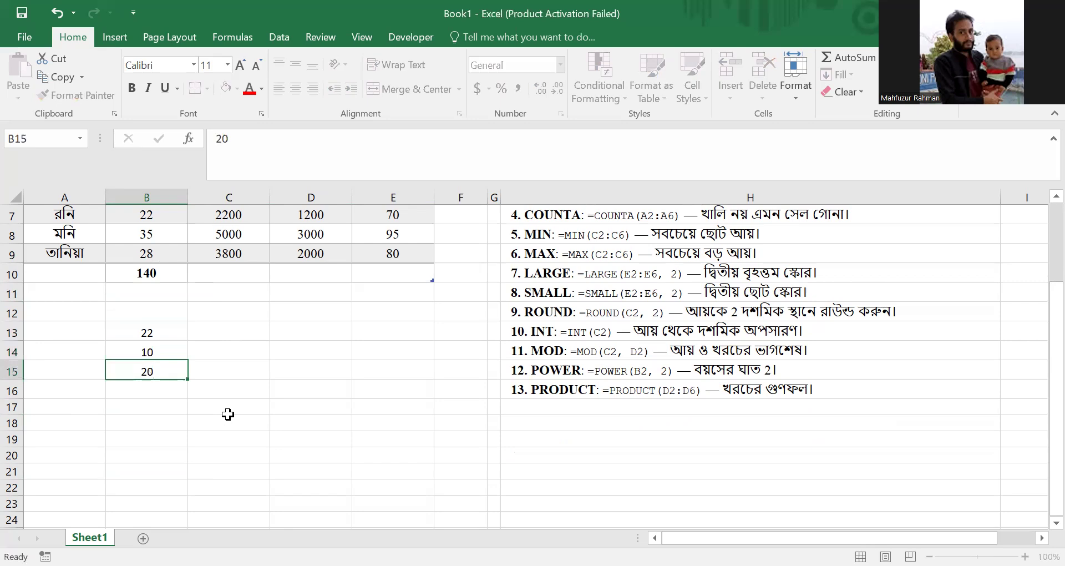
key("Return")
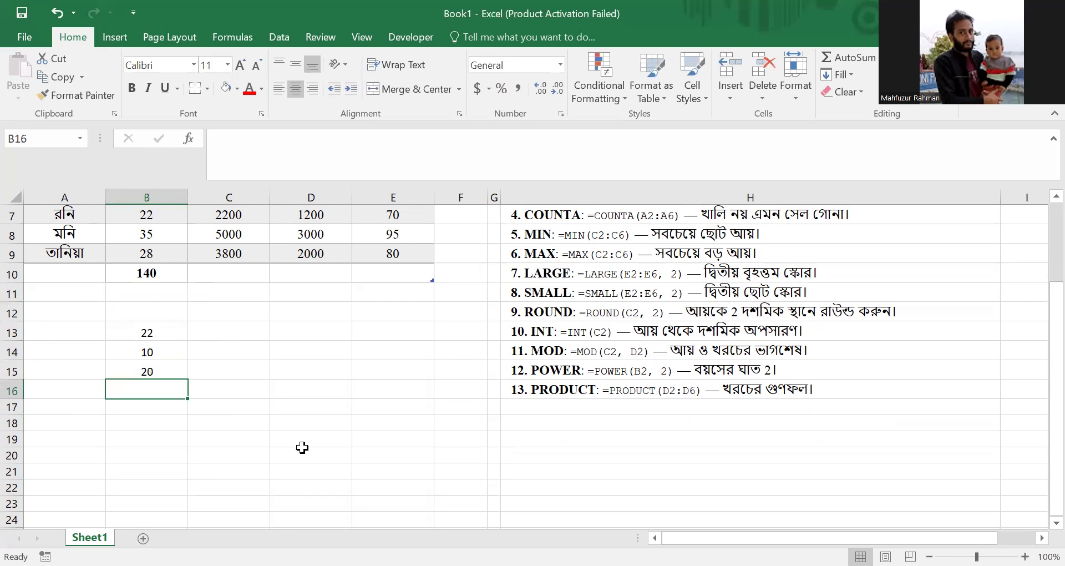
- Try to total the three sample numbers by entering =B13:B15 in cell B16 without a function name
left_click(148, 337)
left_click(147, 354)
left_click(148, 372)
left_click(148, 332)
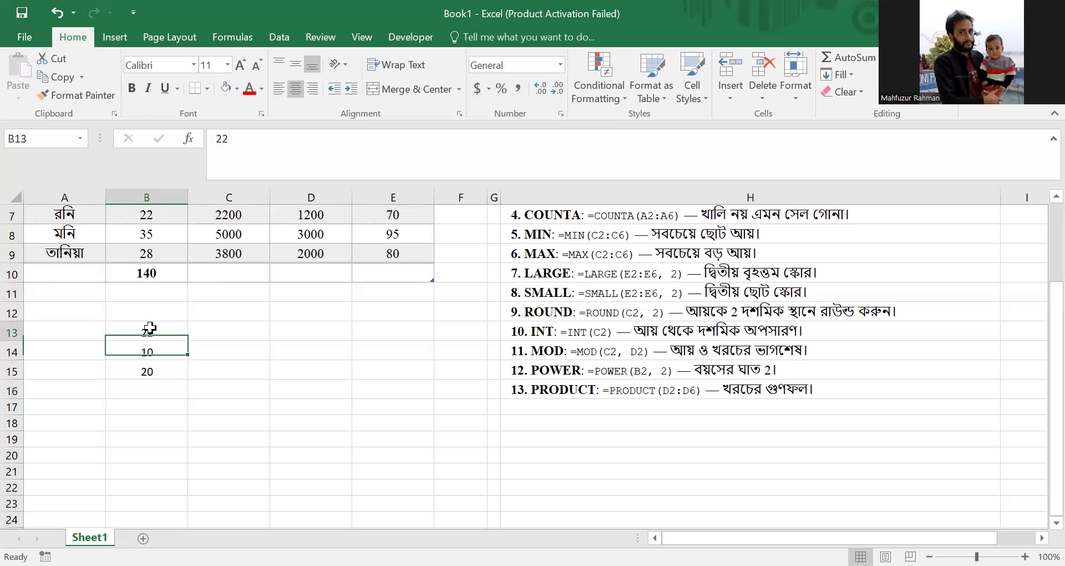
left_click(152, 389)
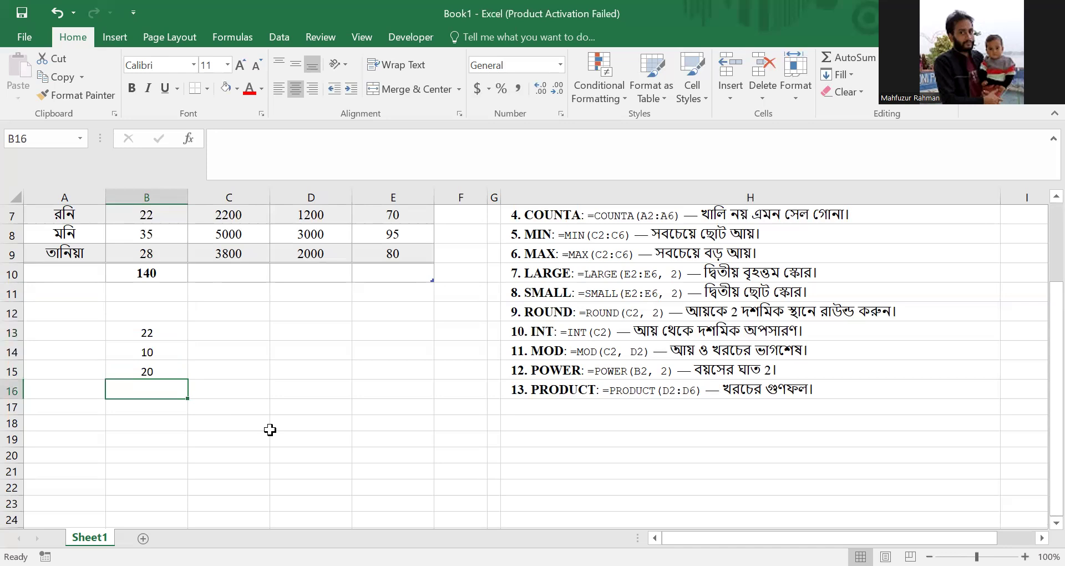
type("=")
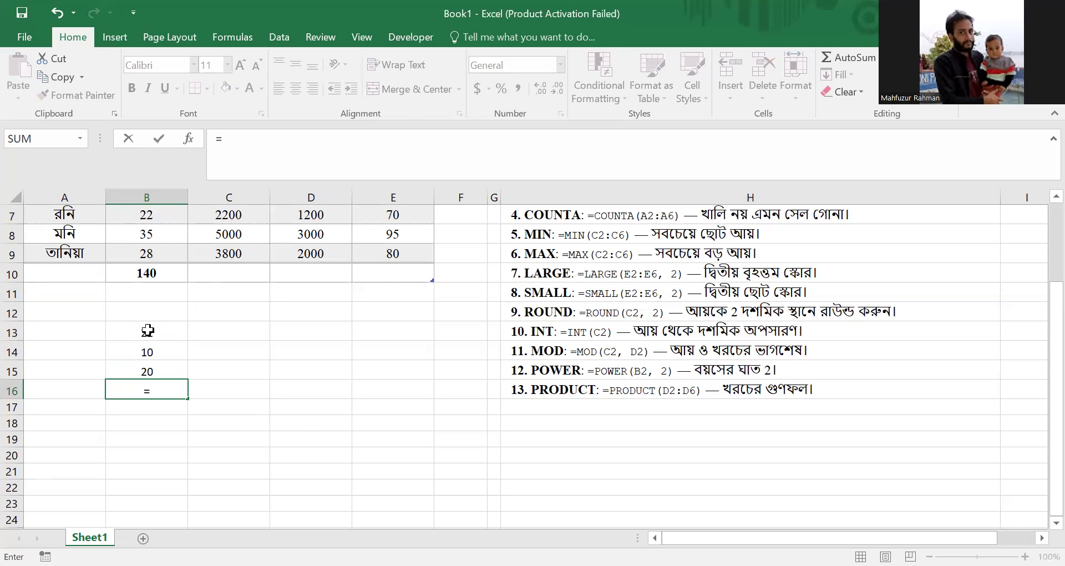
left_click_drag(148, 330, 148, 371)
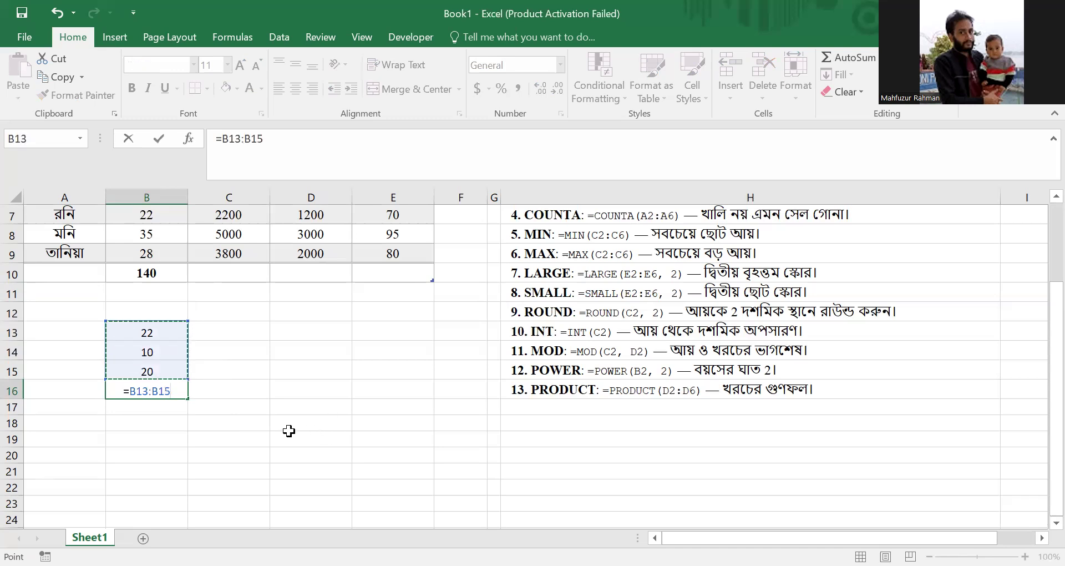
key("Return")
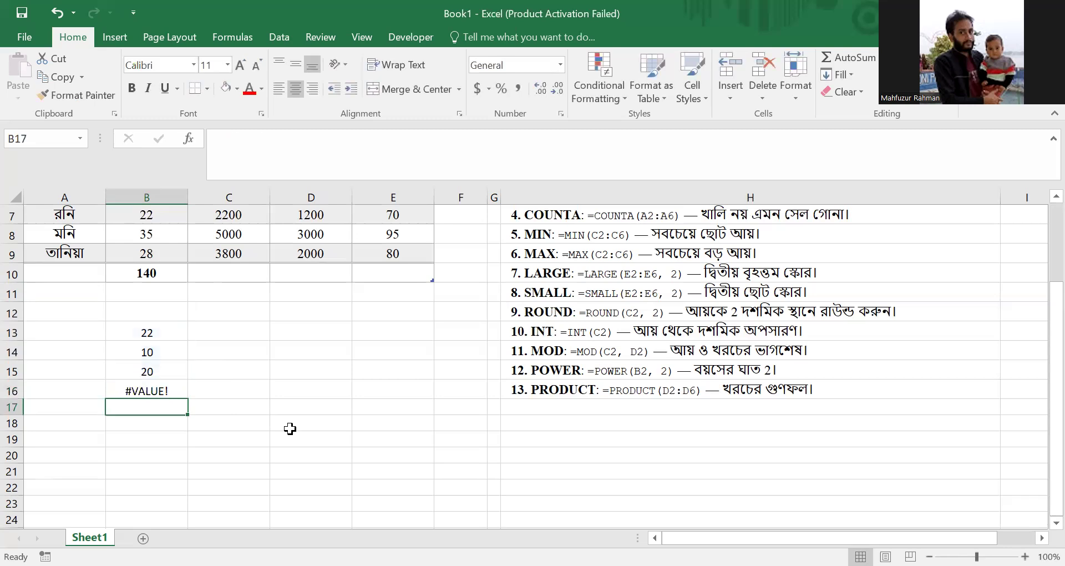
- Replace the formula in cell B16 with =sum(B13:B15)
left_click(143, 391)
double_click(144, 391)
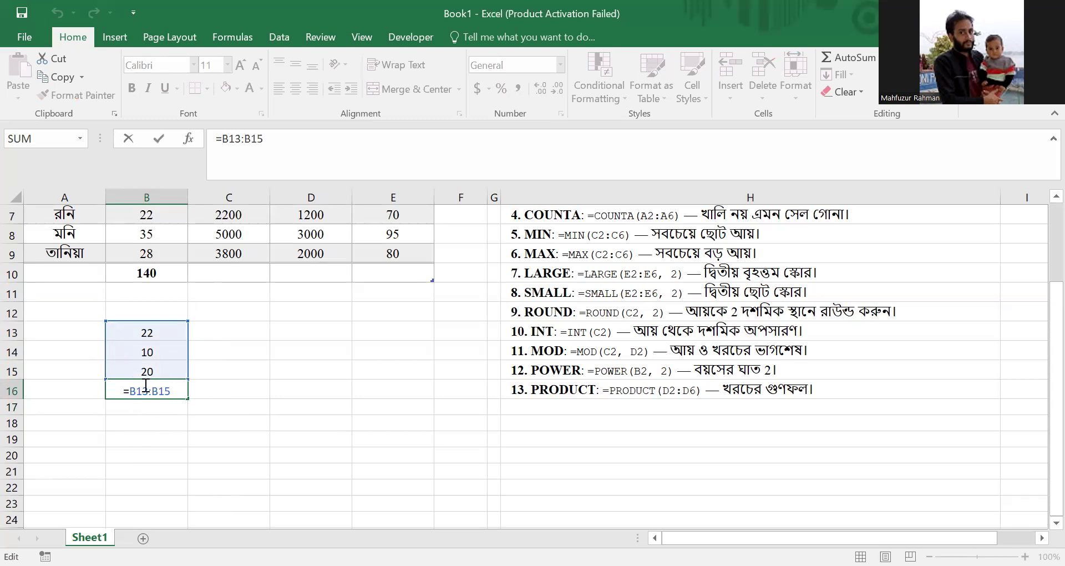
left_click_drag(130, 392, 172, 391)
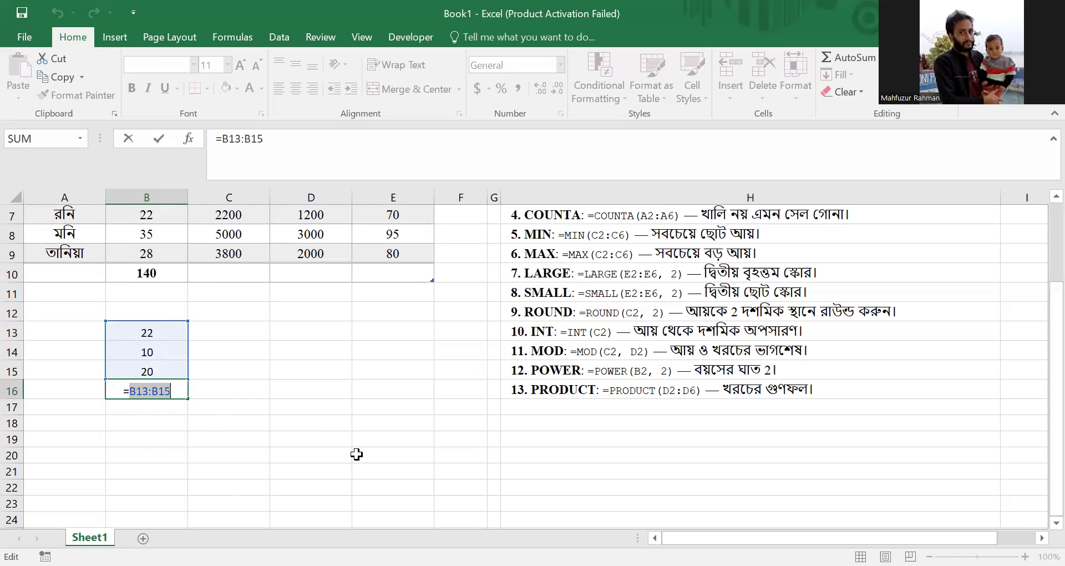
scroll(354, 452, "up", 2)
scroll(186, 435, "down", 2)
type("sum(")
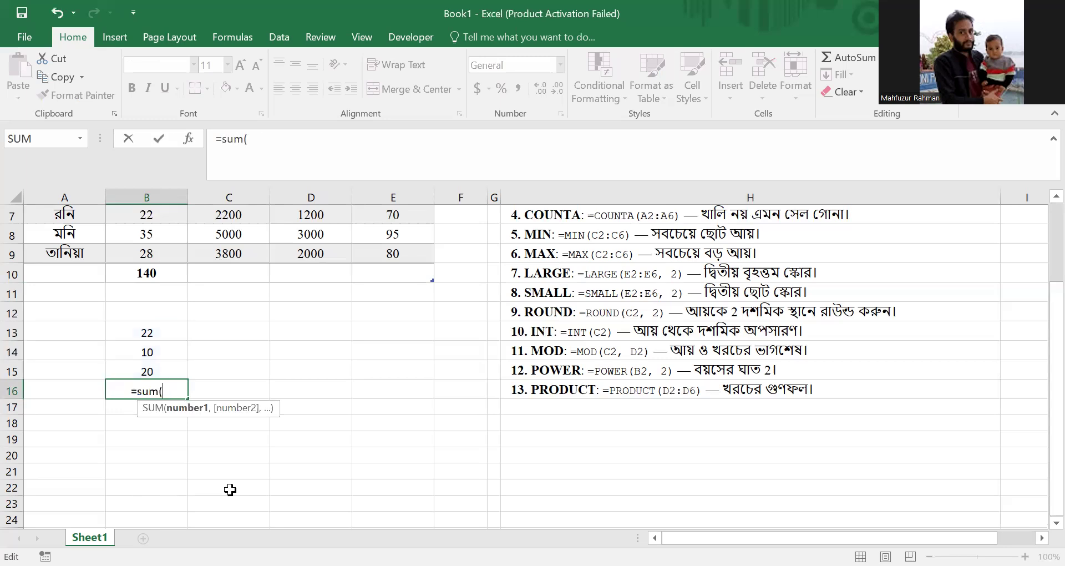
left_click(148, 334)
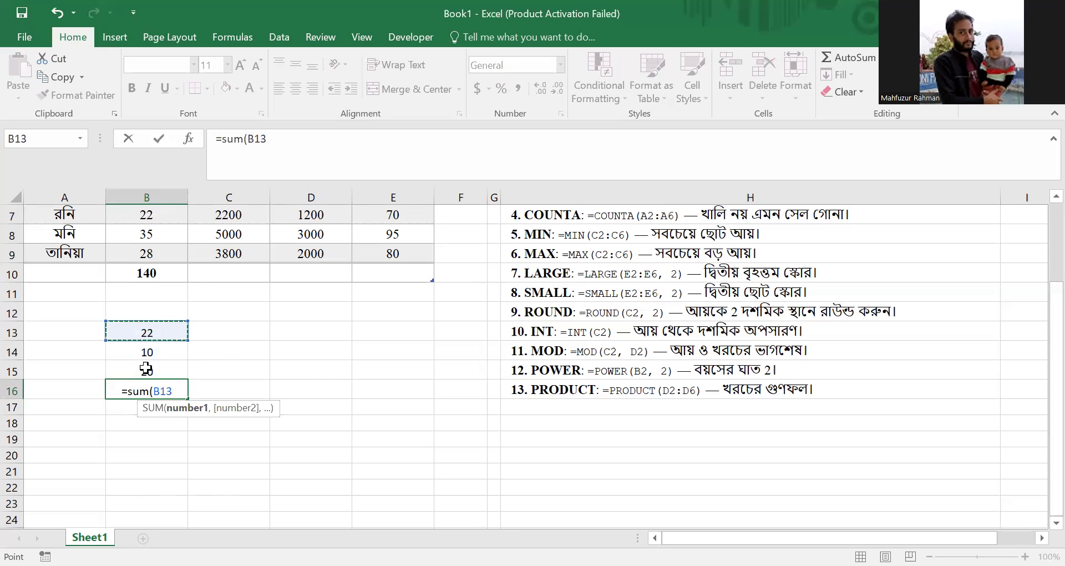
left_click(146, 369, "shift")
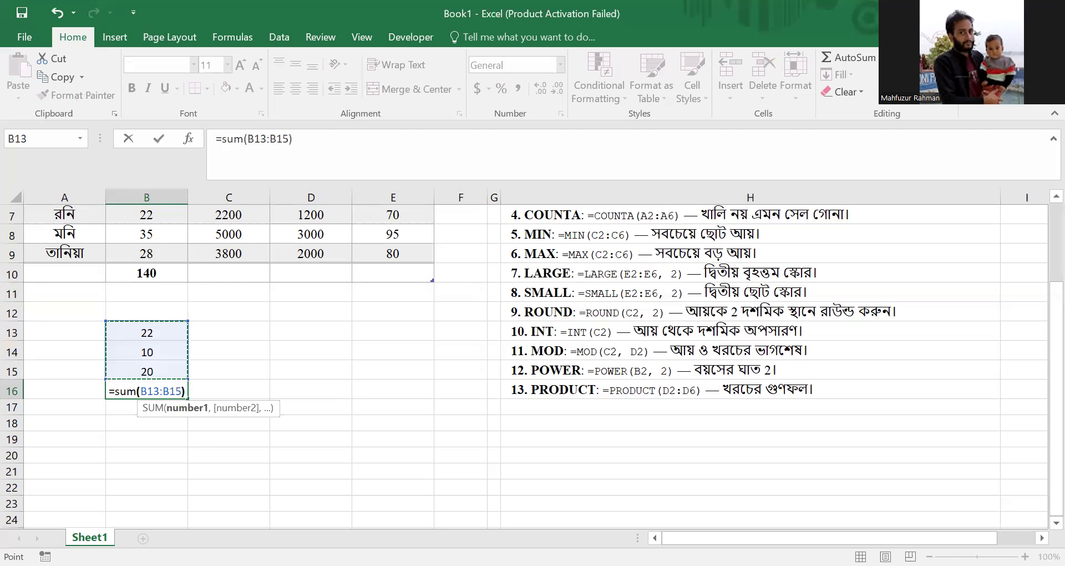
type(")")
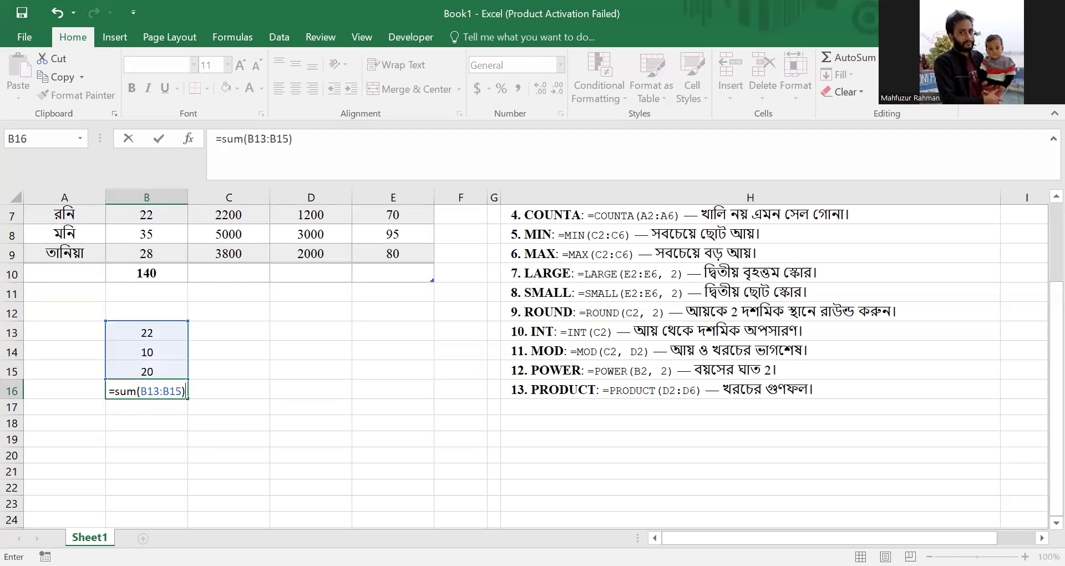
key("Return")
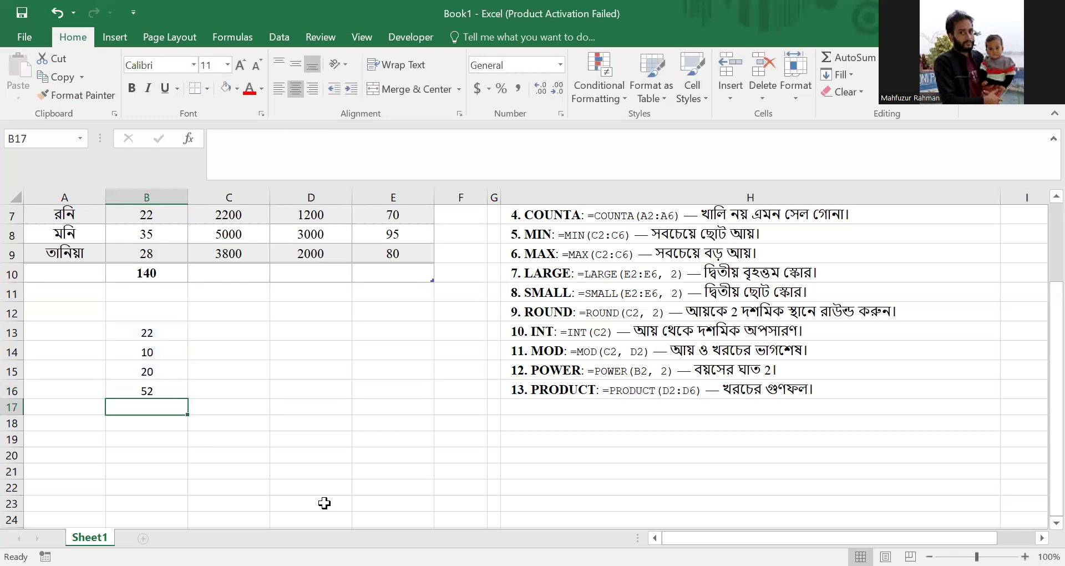
- Highlight the sum of the sample numbers in cell B16 with a yellow fill
left_click(157, 391)
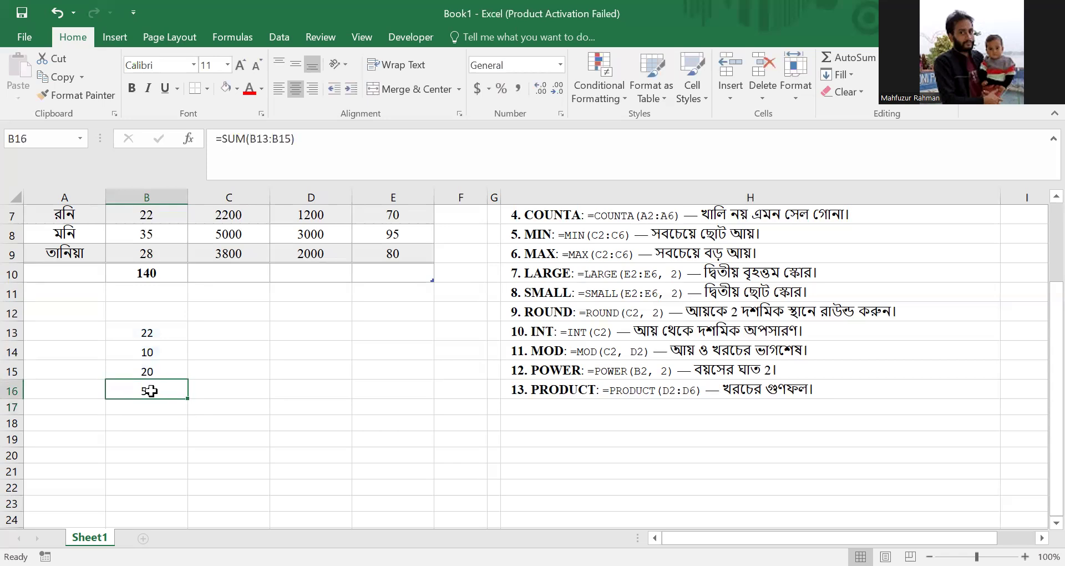
left_click(227, 93)
left_click(190, 441)
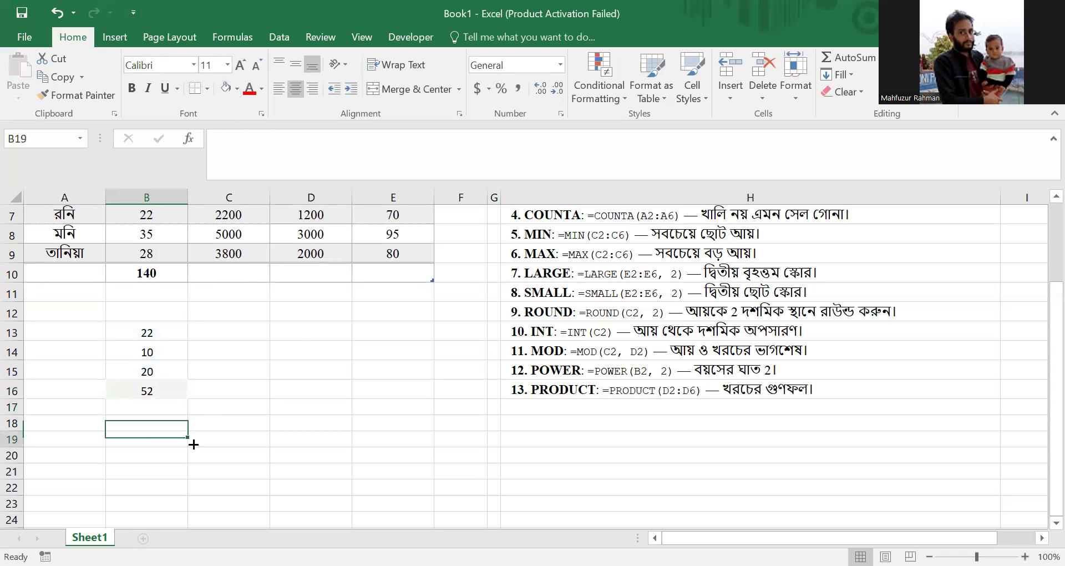
left_click(155, 389)
left_click(237, 92)
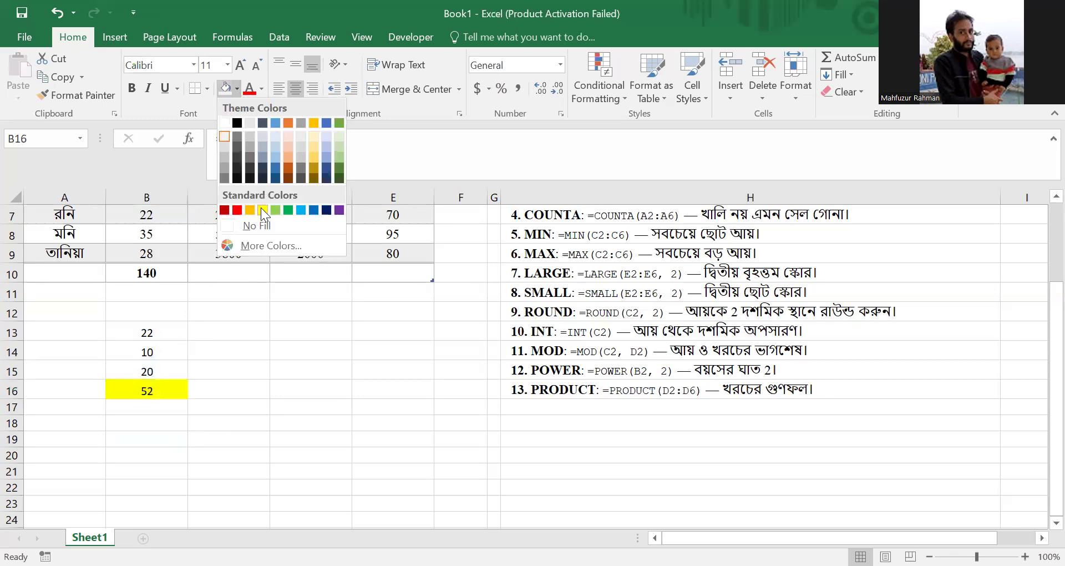
left_click(142, 437)
left_click(147, 406)
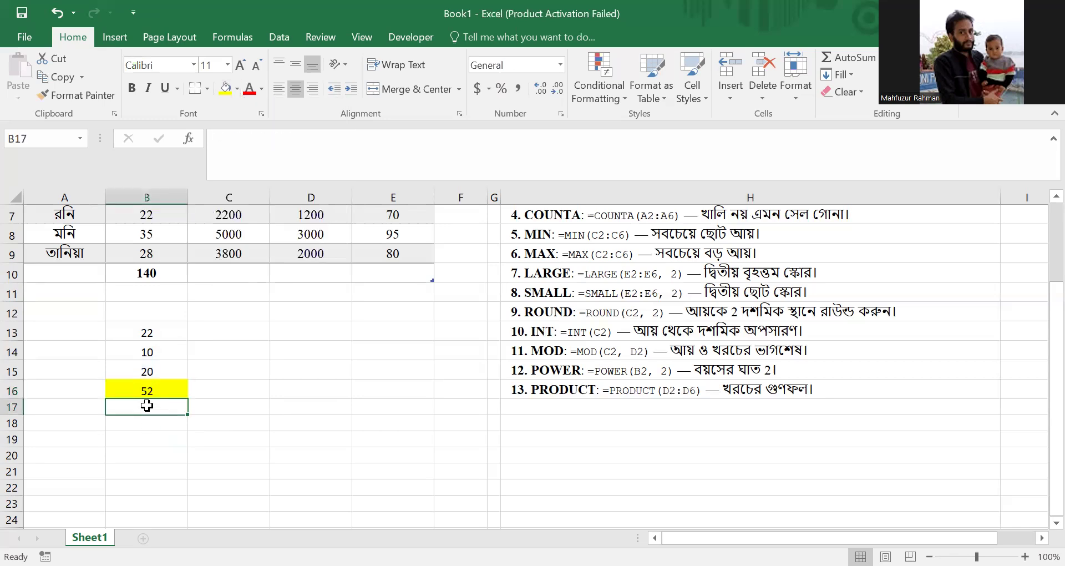
- Clear the sum formula from the yellow cell B16 below the sample numbers
left_click(143, 389)
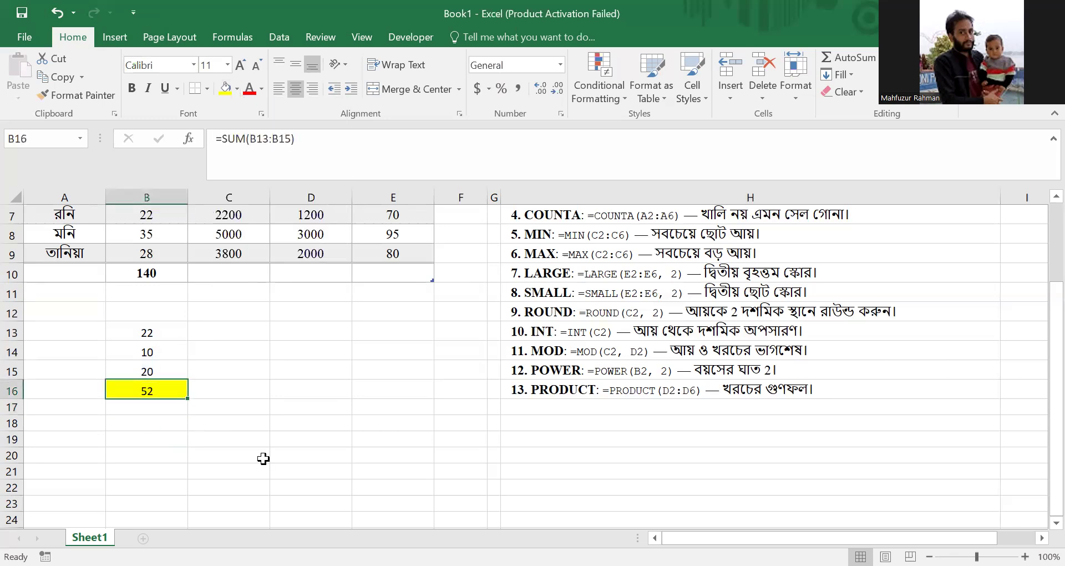
scroll(244, 405, "up", 2)
scroll(243, 405, "down", 2)
key("Delete")
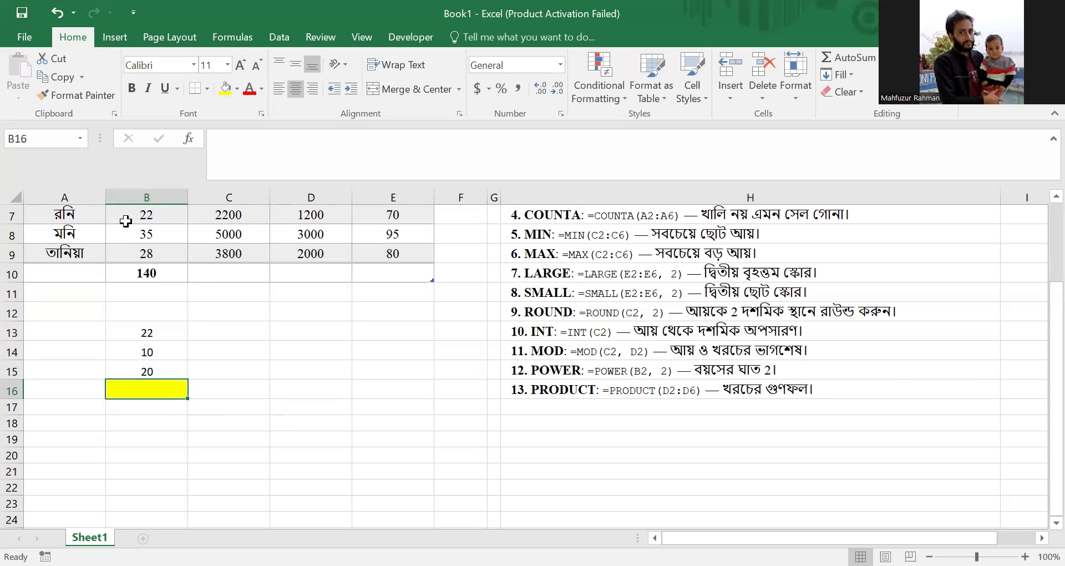
- Total the sample numbers B13:B15 in cell B16 with AutoSum
left_click_drag(140, 333, 144, 373)
left_click(140, 386)
key("alt")
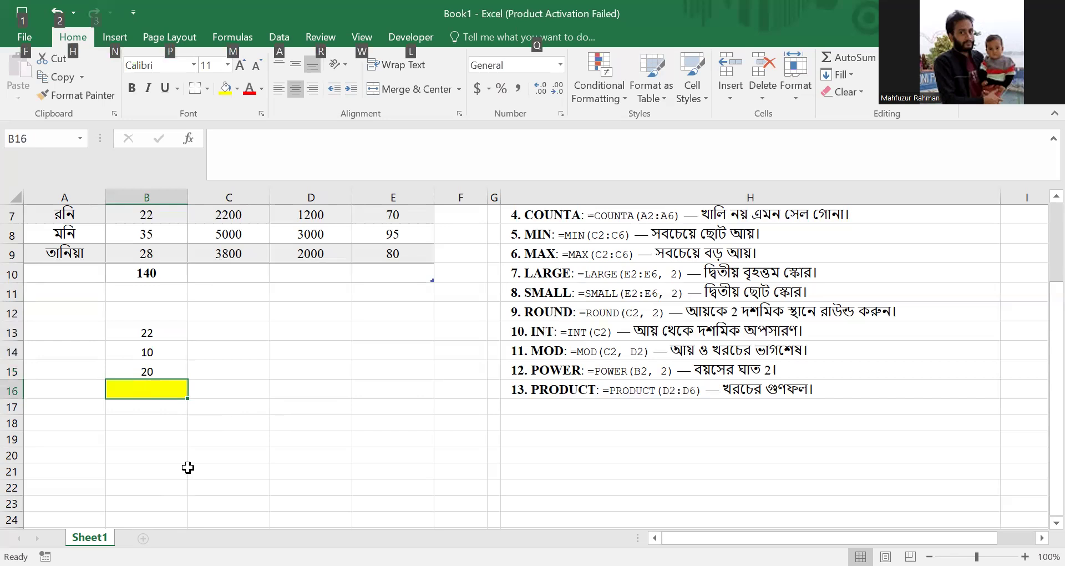
key("alt+equal")
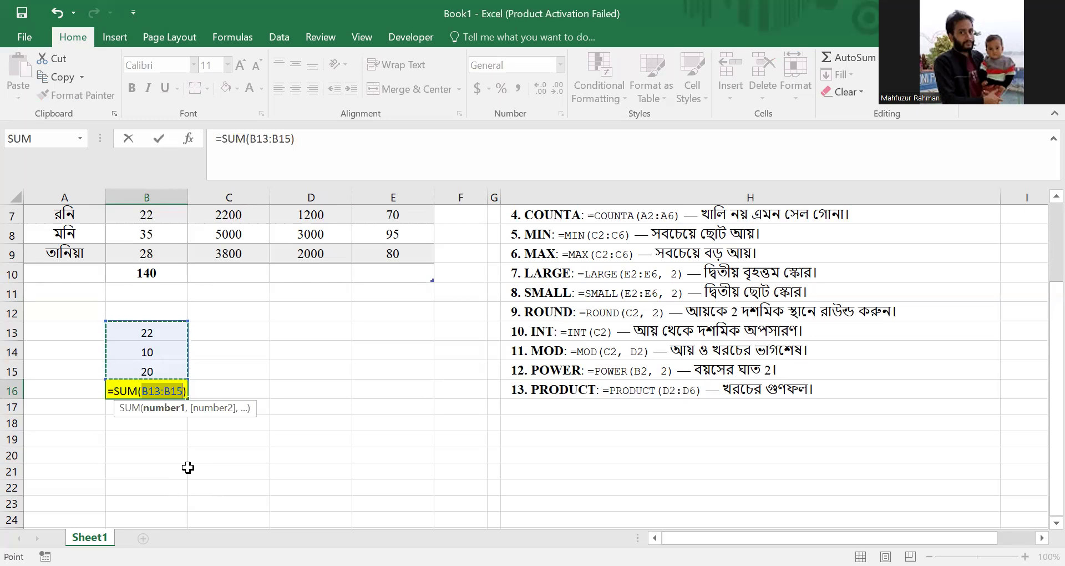
key("ctrl+Return")
key("Return")
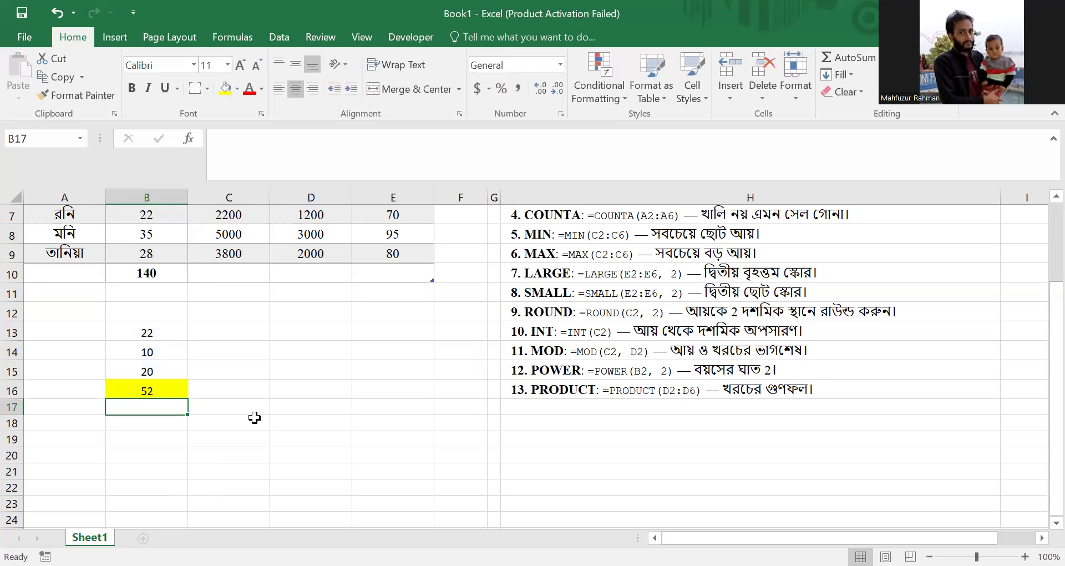
- Review the AVERAGE entry in the function list and the income values in C5:C9
scroll(254, 417, "up", 2)
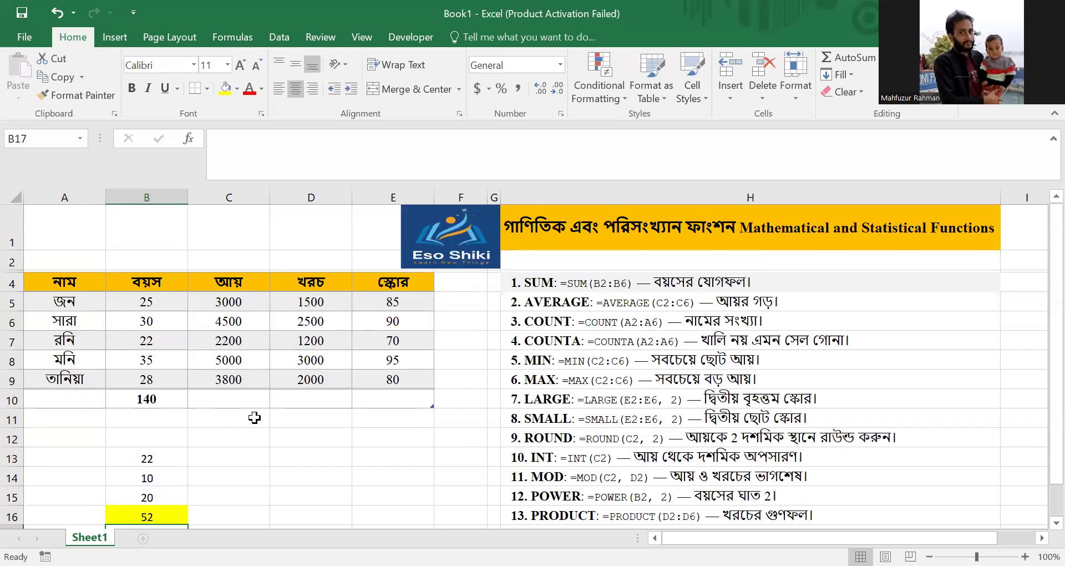
scroll(133, 397, "down", 1)
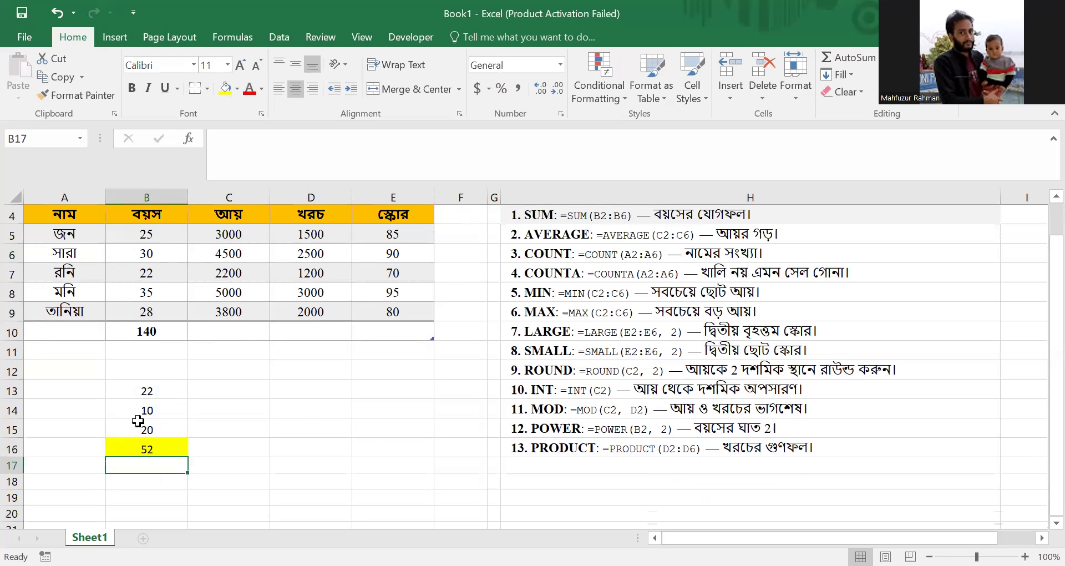
left_click(189, 396)
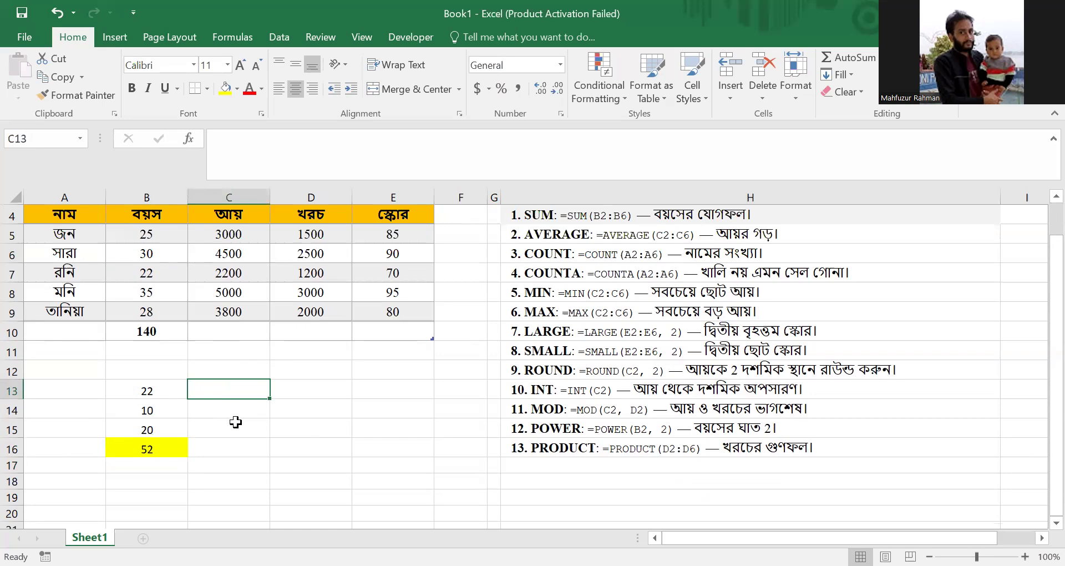
left_click(749, 230)
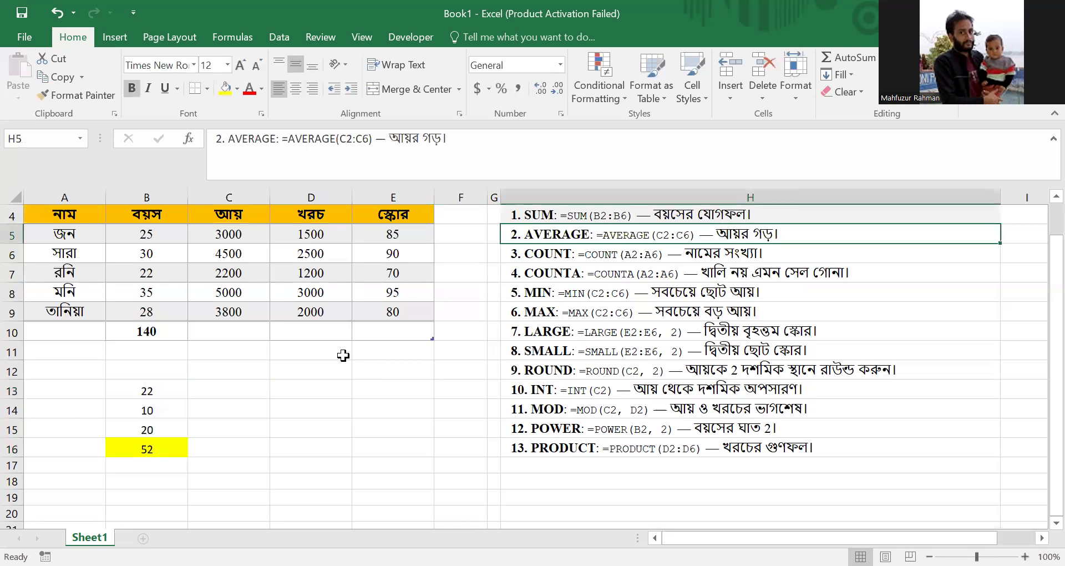
left_click(333, 391)
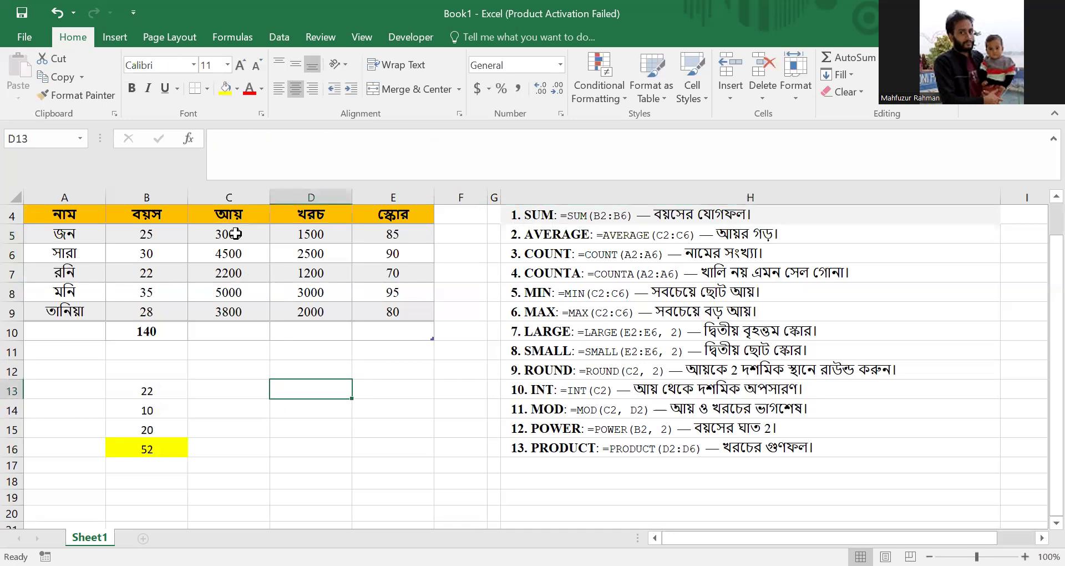
left_click_drag(227, 239, 236, 327)
left_click_drag(241, 286, 237, 314)
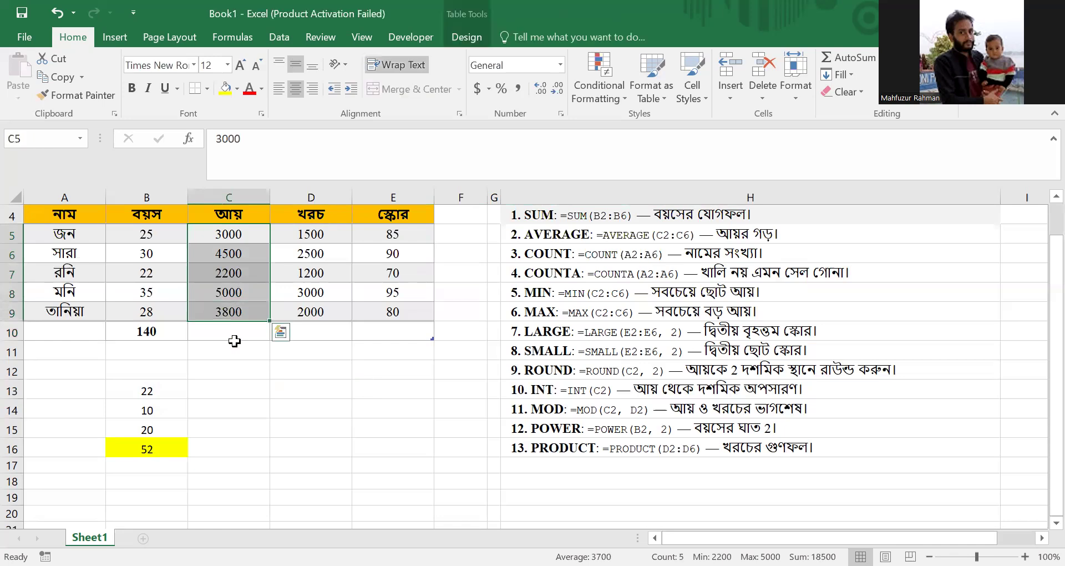
- Calculate the average of the income column in cell C10 with =average([আয়])
left_click(213, 330)
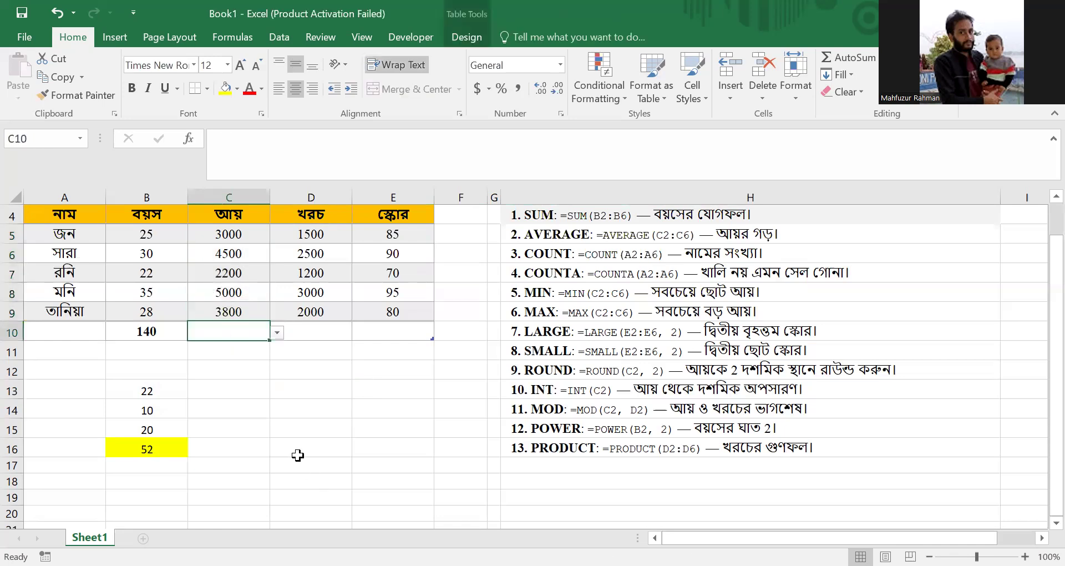
type("=")
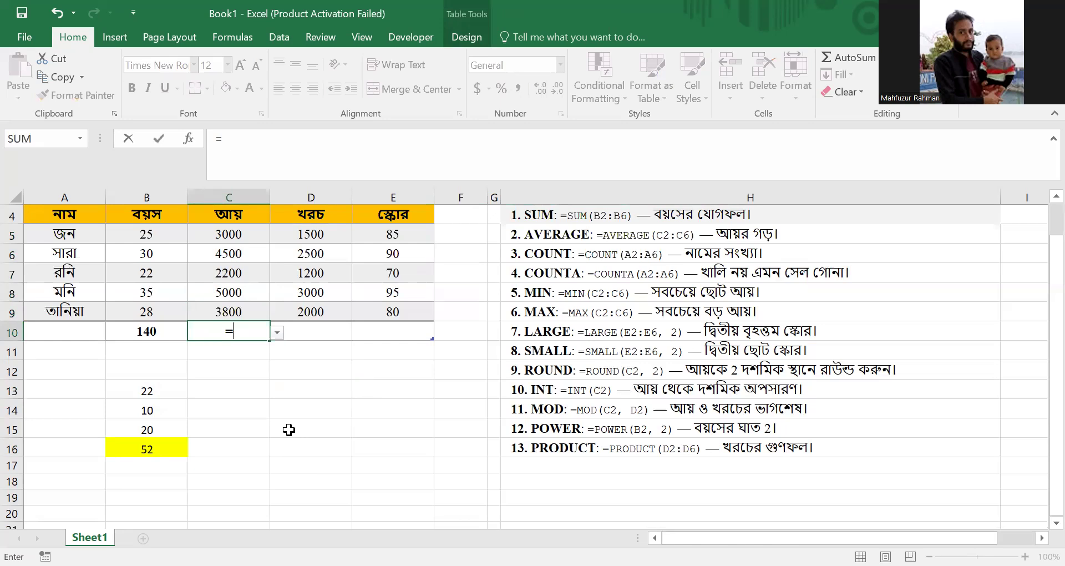
type("average(")
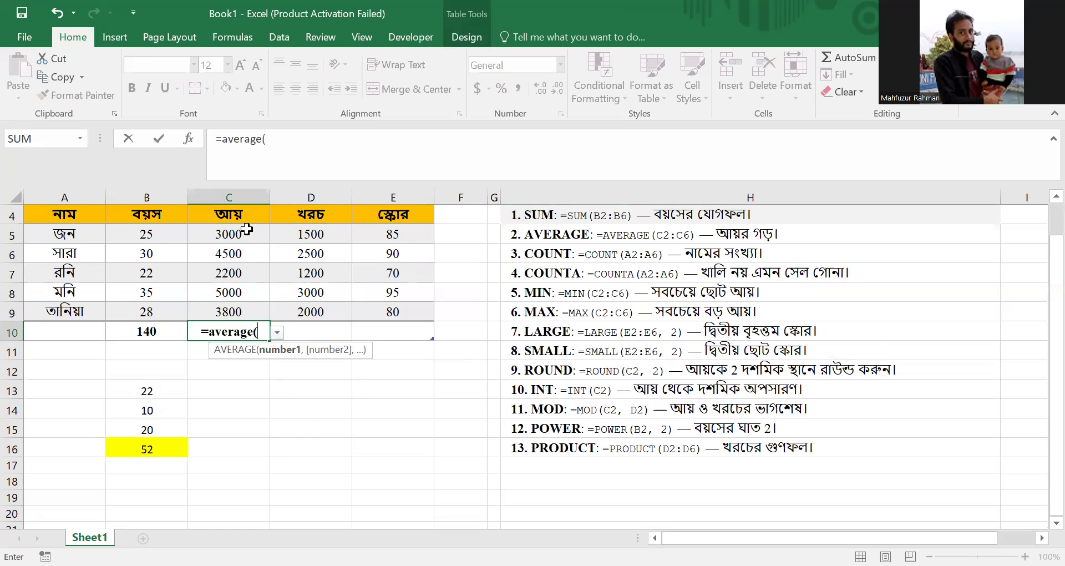
left_click_drag(233, 234, 228, 312)
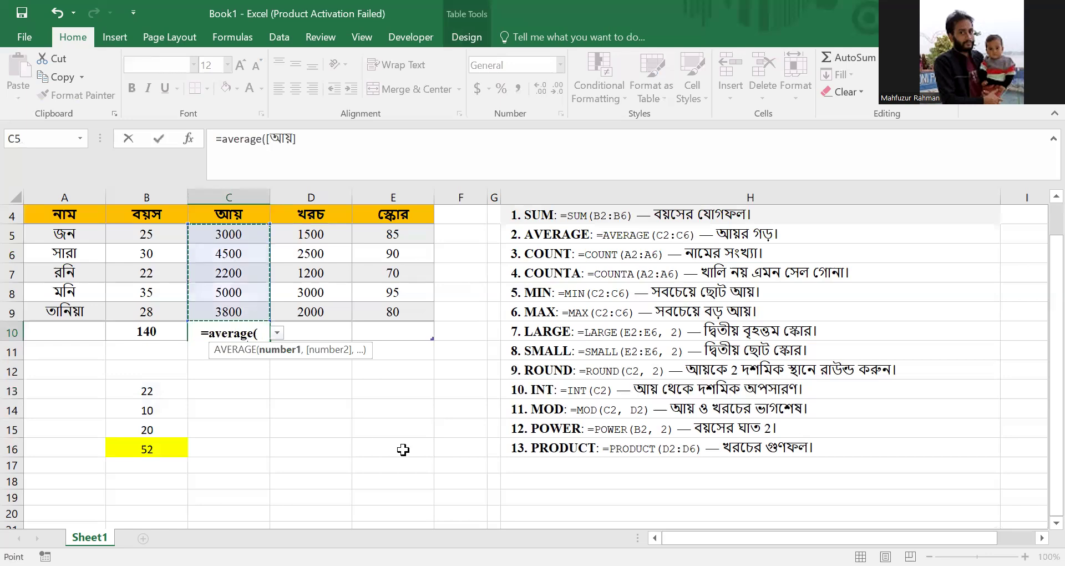
scroll(282, 327, "down", 1)
scroll(282, 319, "up", 1)
type(")")
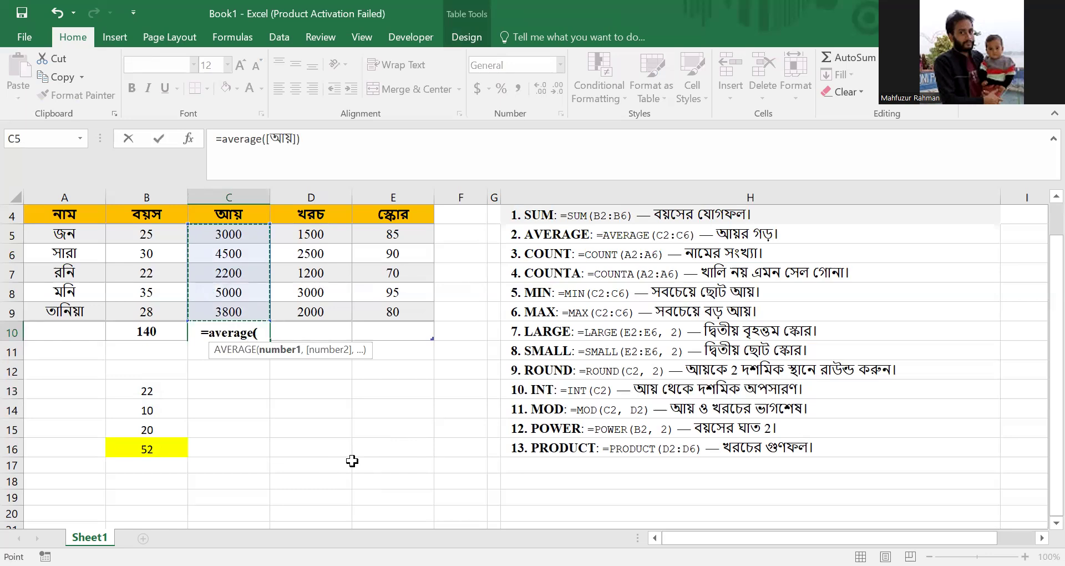
key("Return")
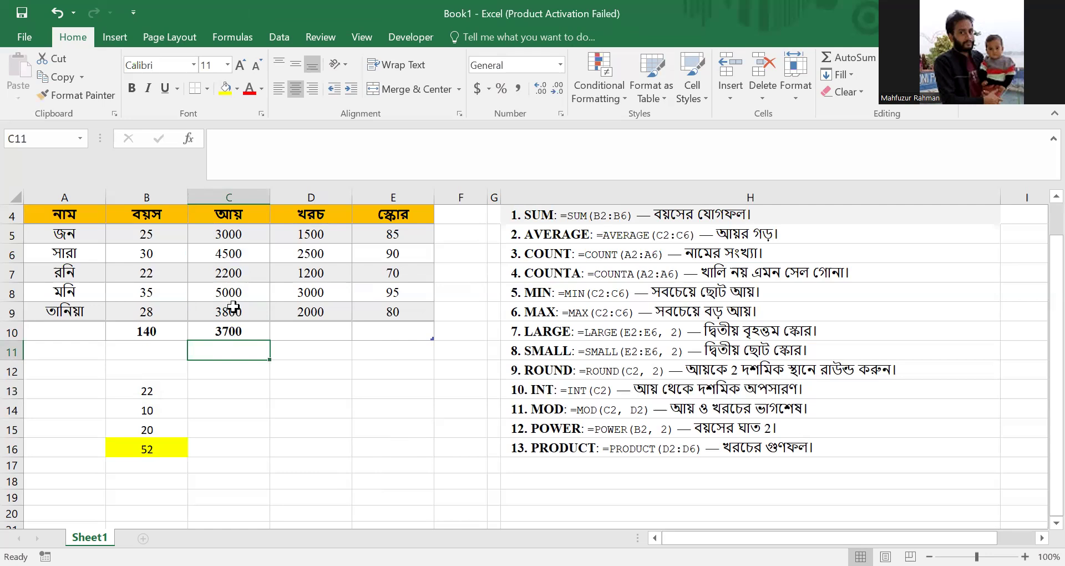
- Copy the income values C5:C9 to the cells below the table, starting at C12
left_click(229, 331)
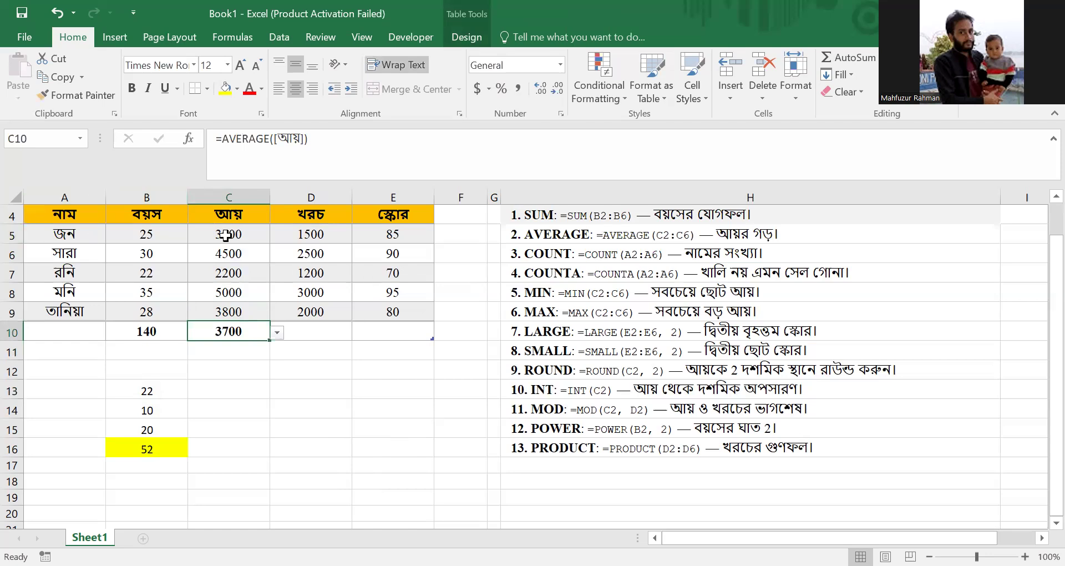
left_click_drag(226, 234, 233, 308)
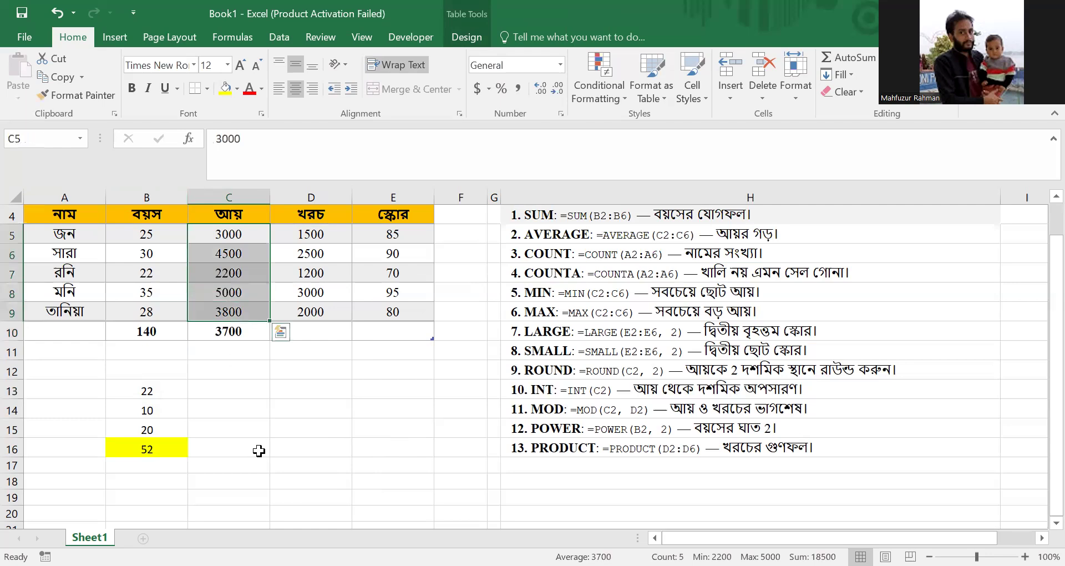
key("ctrl+c")
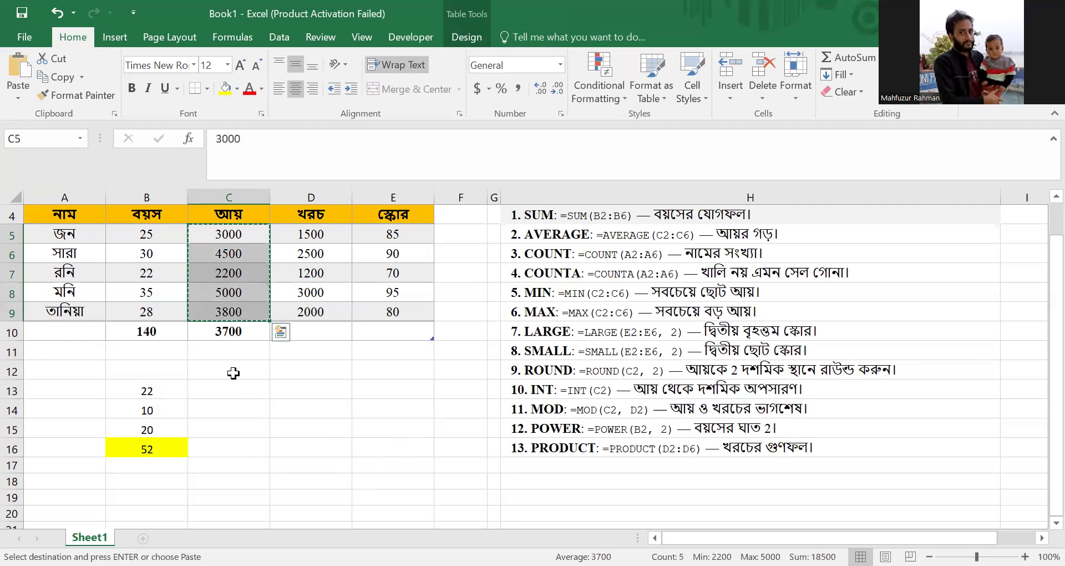
left_click(234, 373)
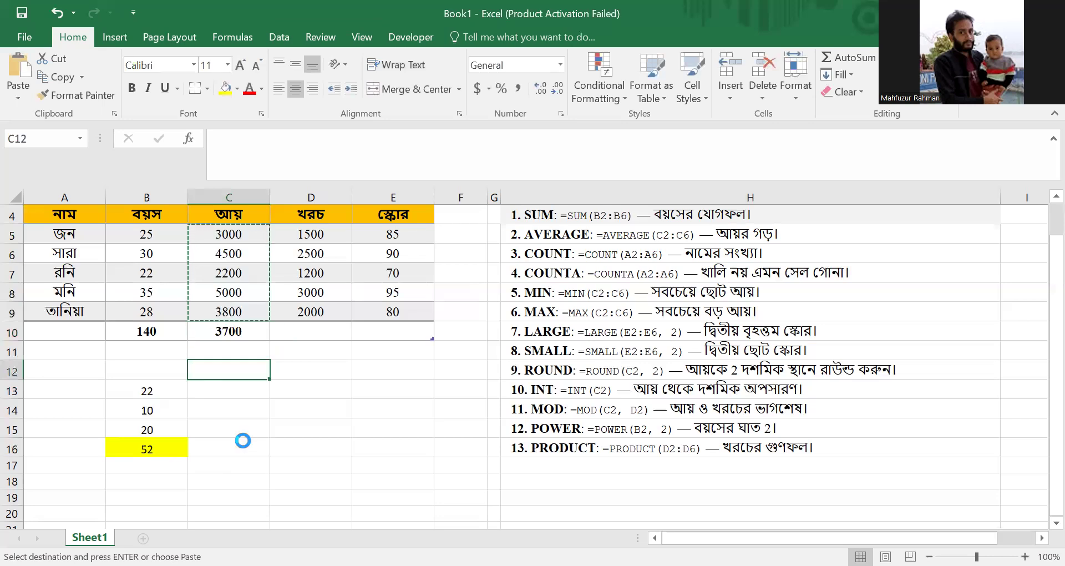
key("ctrl+v")
- Calculate the average of the copied income values in cell C17 with =average(C12:C16)
left_click(227, 466)
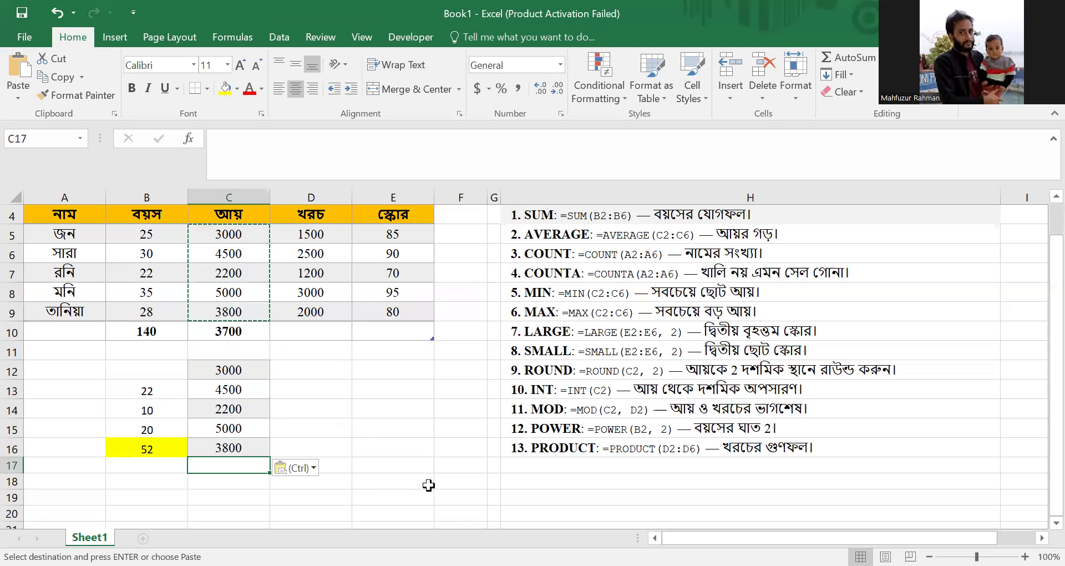
type("=")
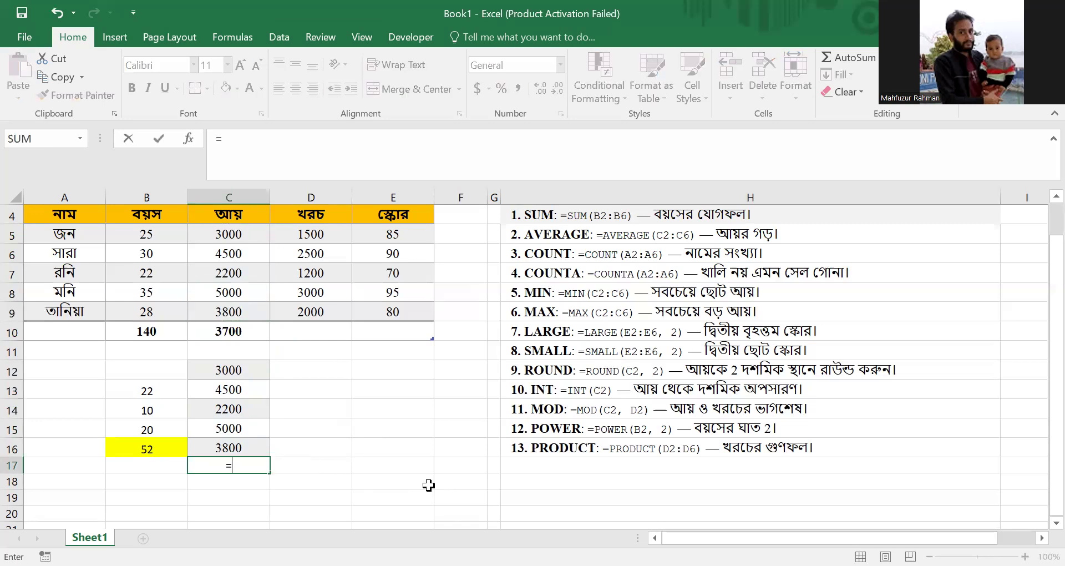
type("average(")
left_click(229, 370)
type(":C13")
key("shift+Down")
key("shift+Down")
key("shift+Down")
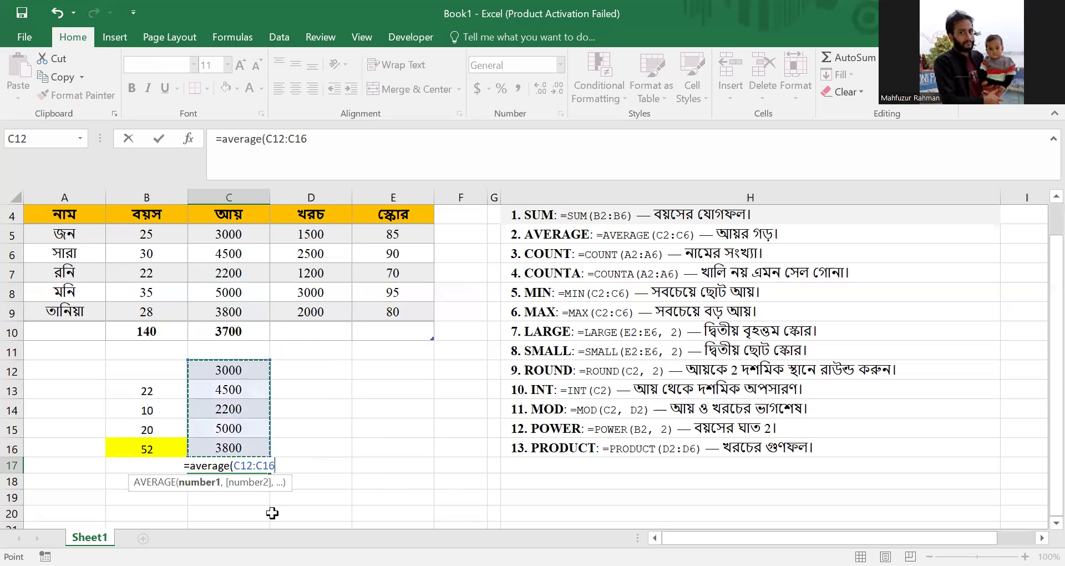
type(")")
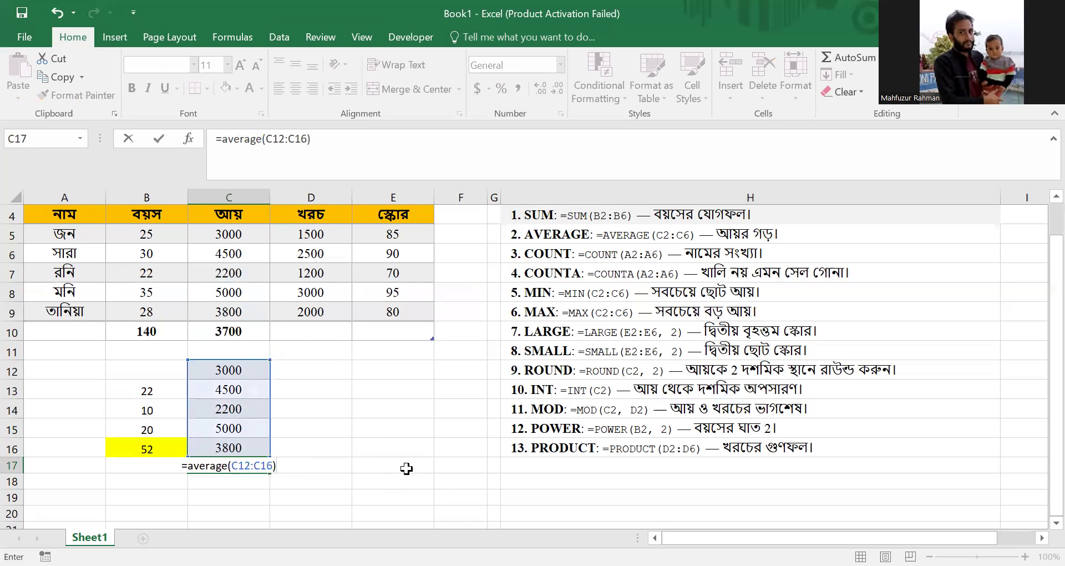
key("Return")
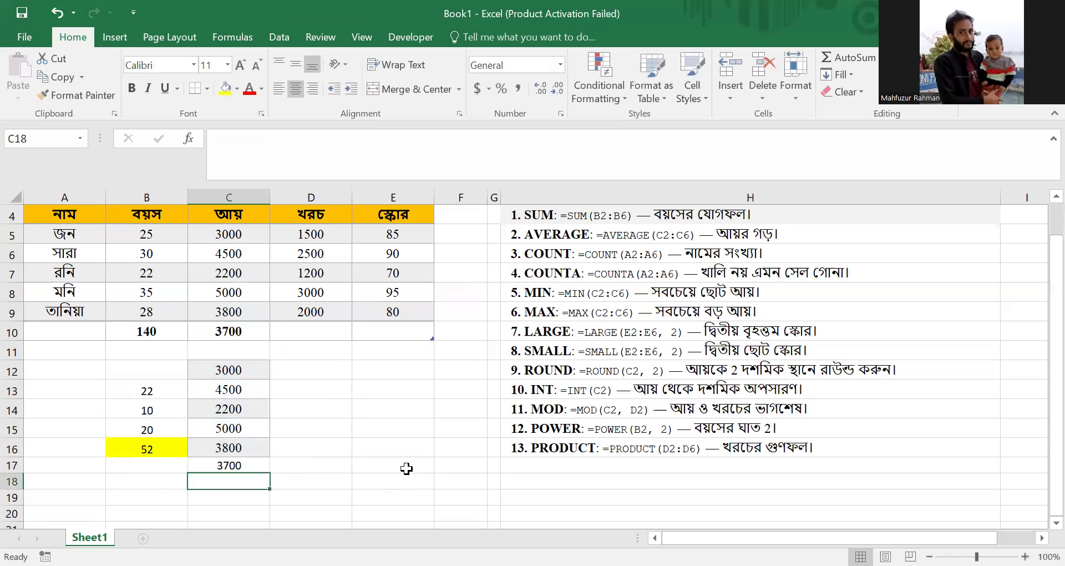
- Highlight the average of the copied income values in cell C17 with a yellow fill
left_click(228, 465)
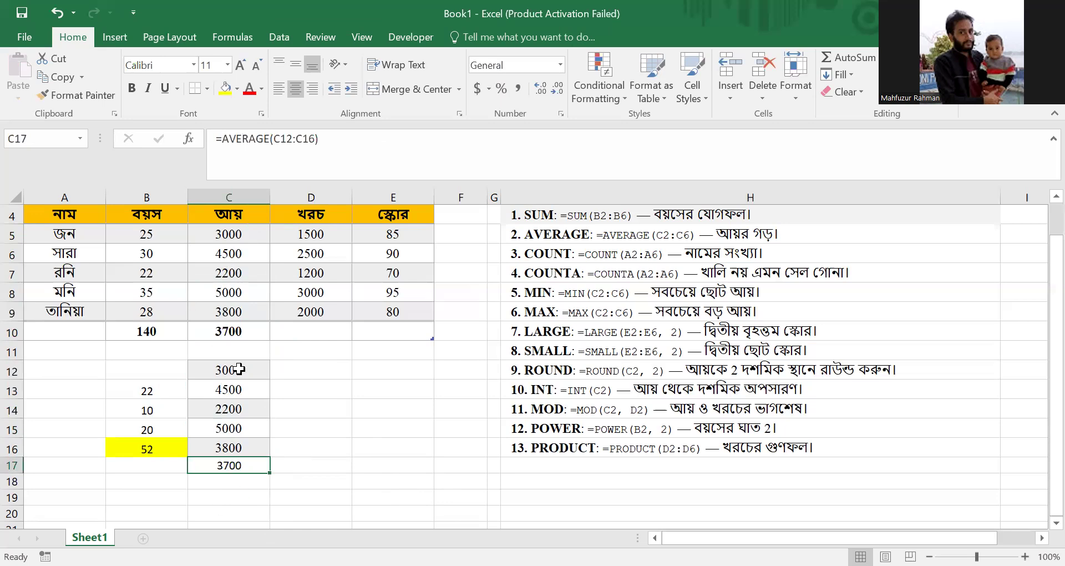
left_click(329, 424)
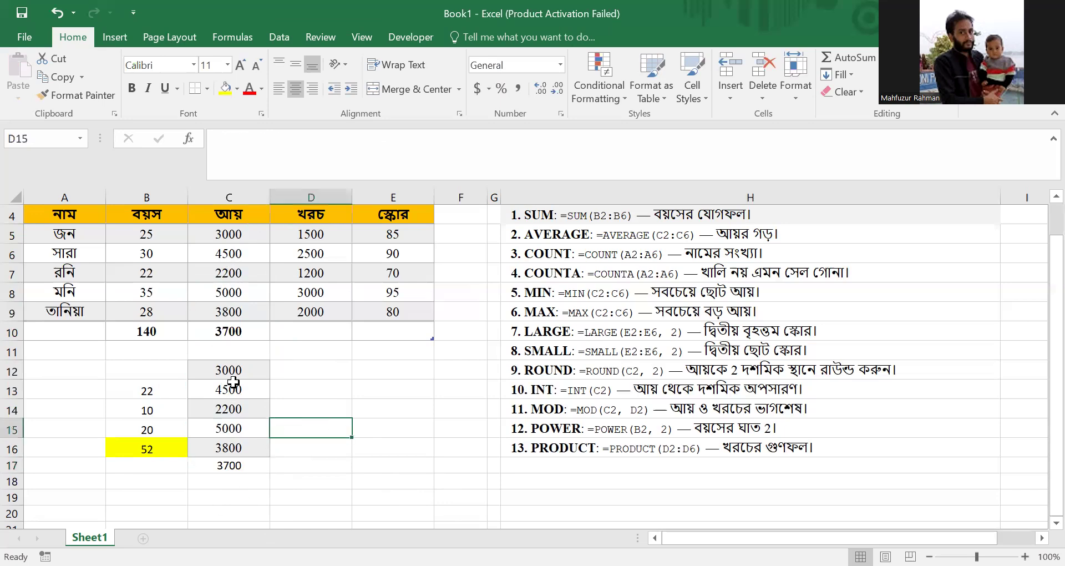
left_click_drag(228, 370, 228, 447)
left_click(227, 468)
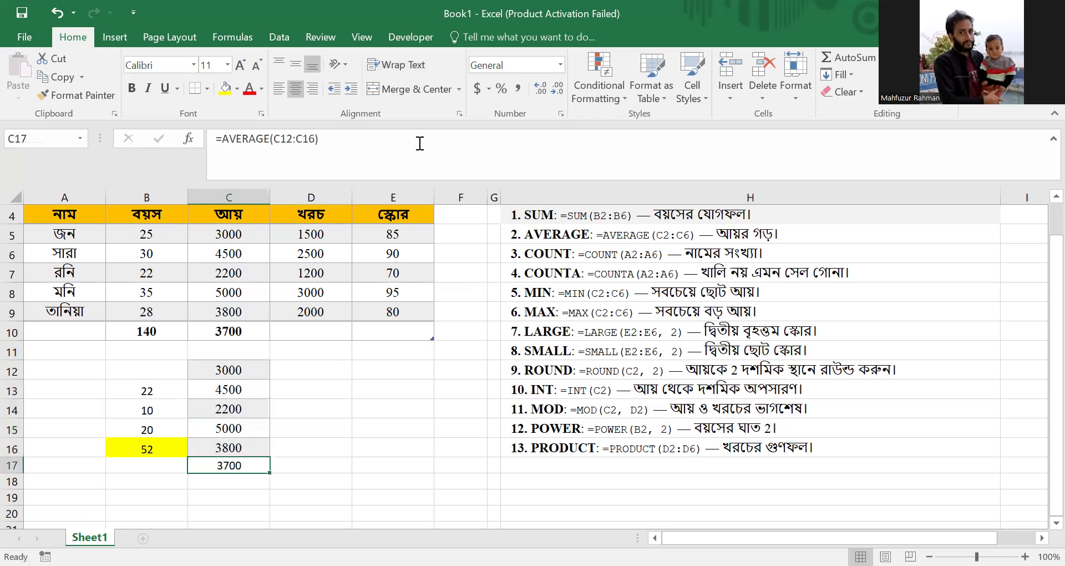
left_click(224, 94)
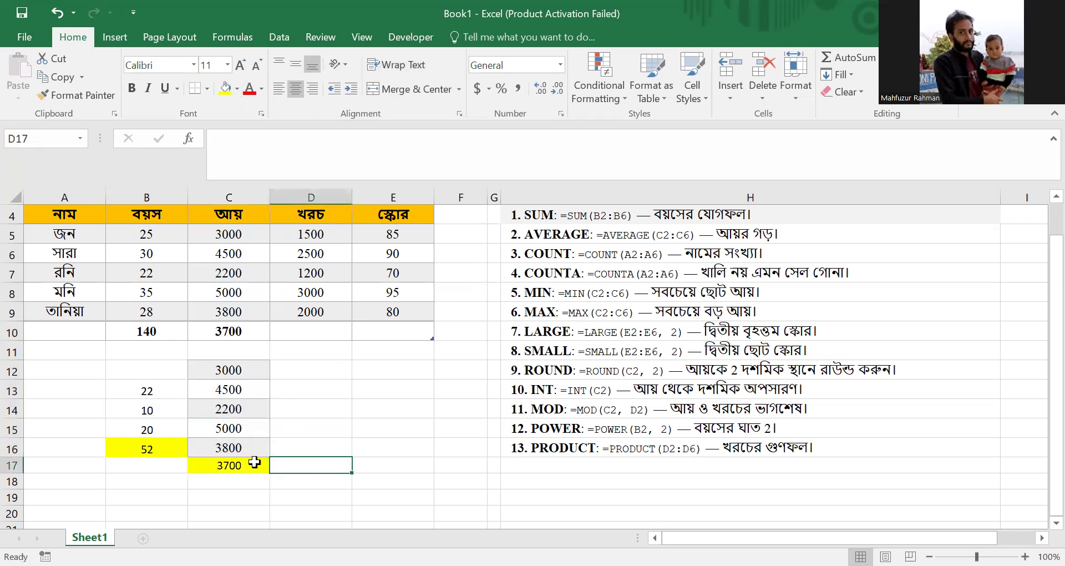
left_click(323, 483)
- Examine the average formula in C17 and the table's name, age, income, expense and score columns one by one
left_click(241, 464)
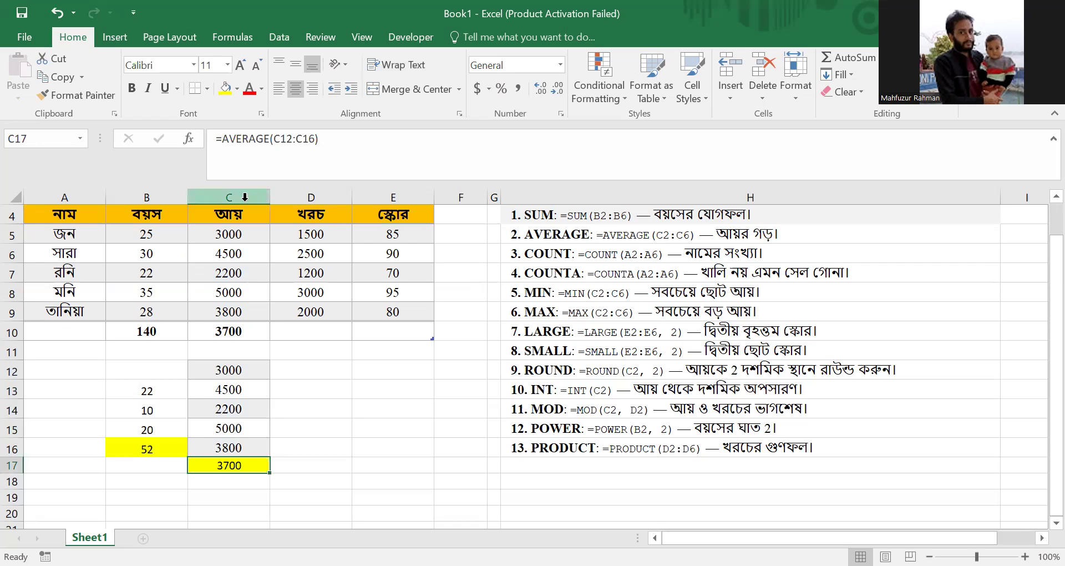
left_click(230, 234)
left_click_drag(231, 252, 236, 313)
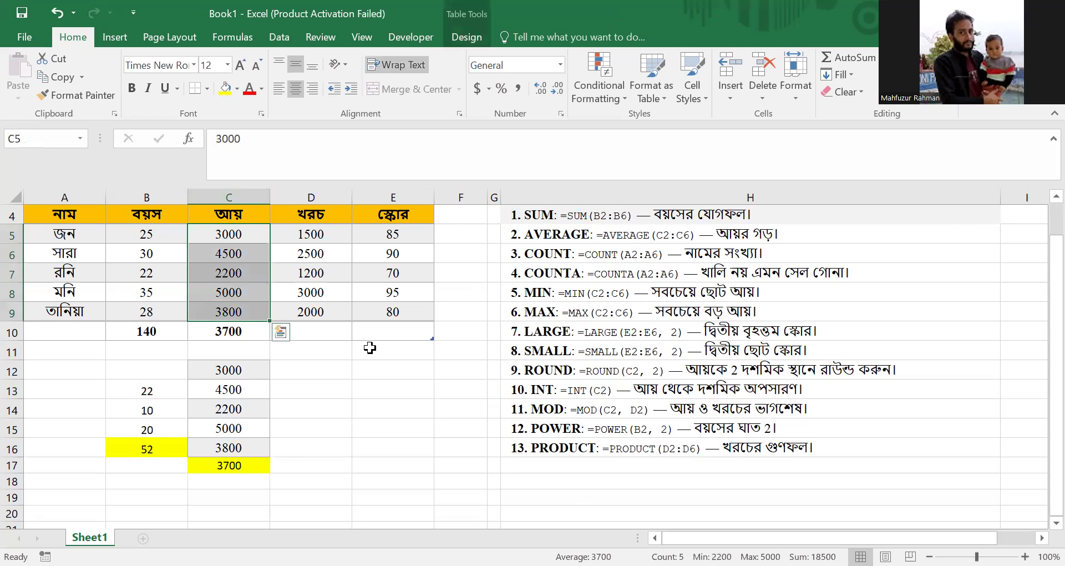
left_click_drag(62, 234, 67, 311)
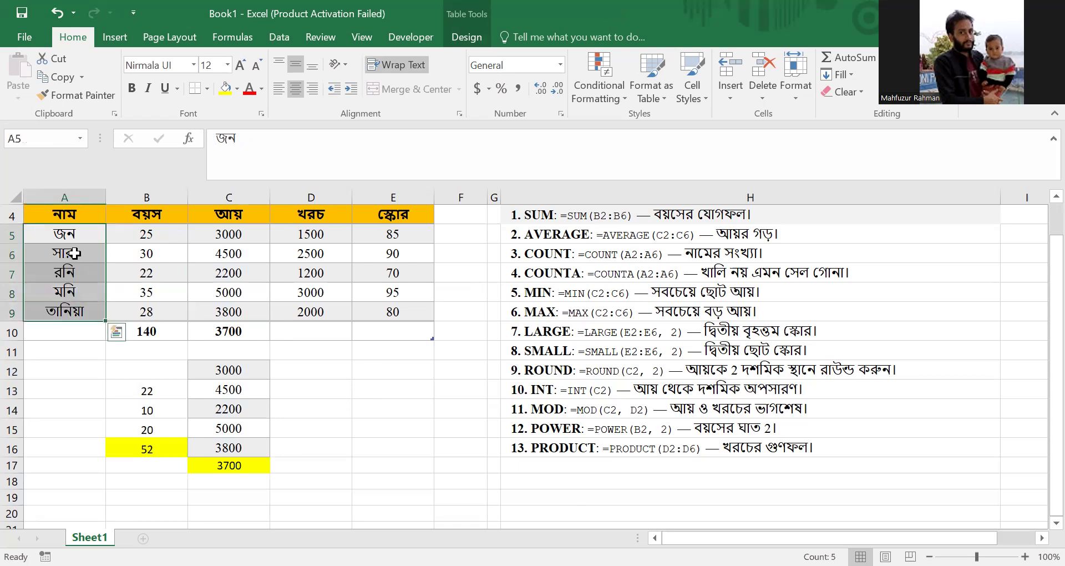
left_click_drag(144, 235, 151, 310)
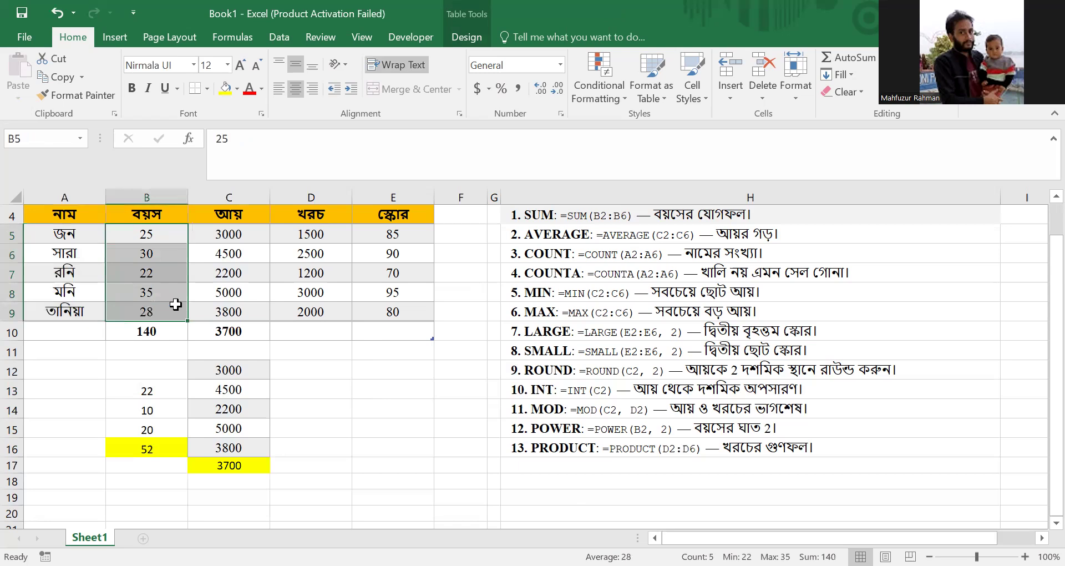
left_click_drag(222, 236, 230, 312)
left_click_drag(312, 236, 311, 332)
key("Right")
key("shift+Down")
key("shift+Down")
key("shift+Down")
key("shift+Down")
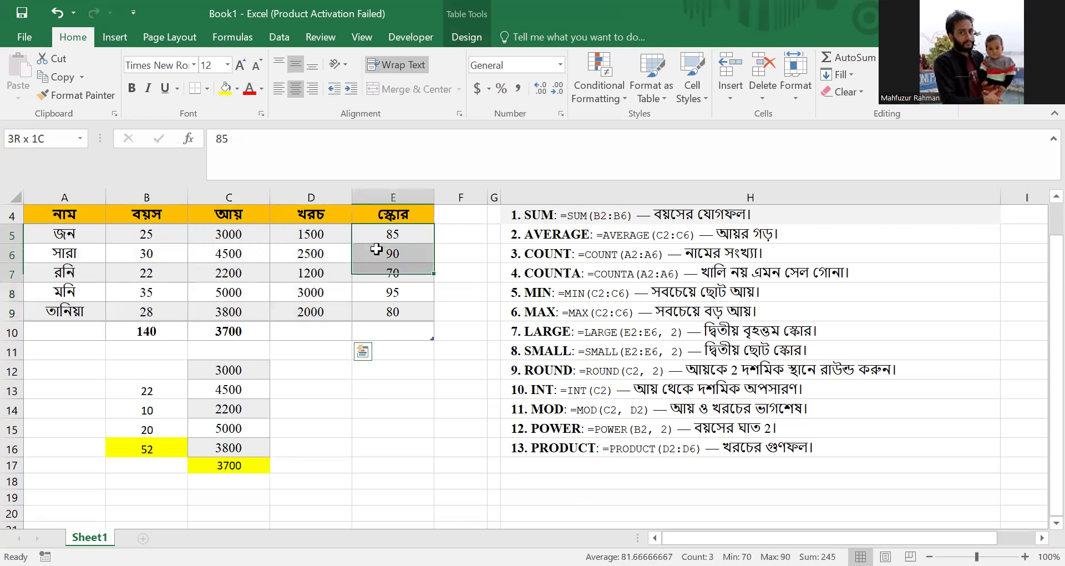
left_click(399, 404)
left_click_drag(72, 232, 74, 310)
left_click(50, 333)
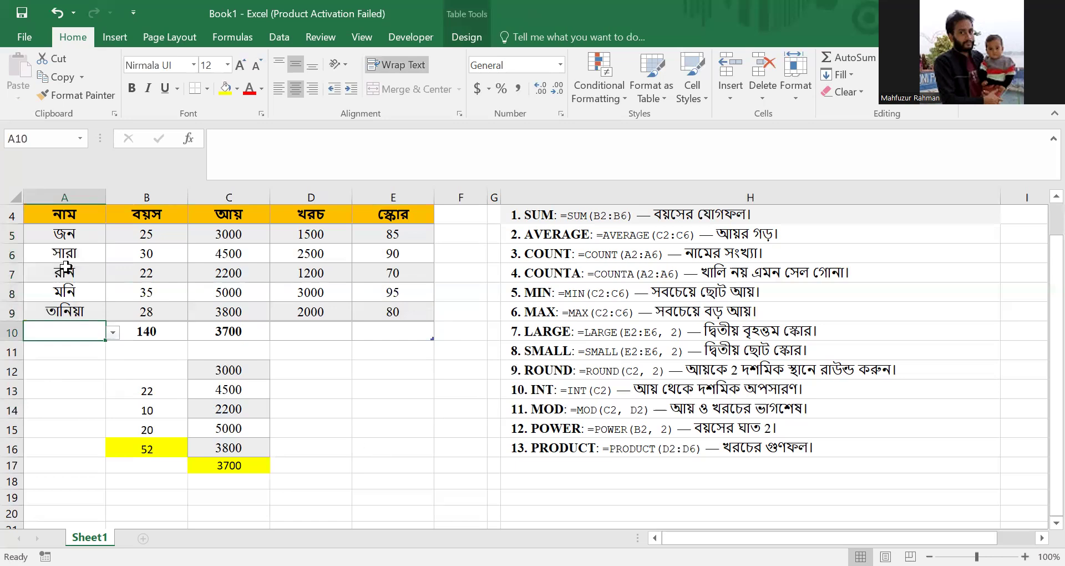
left_click(40, 351)
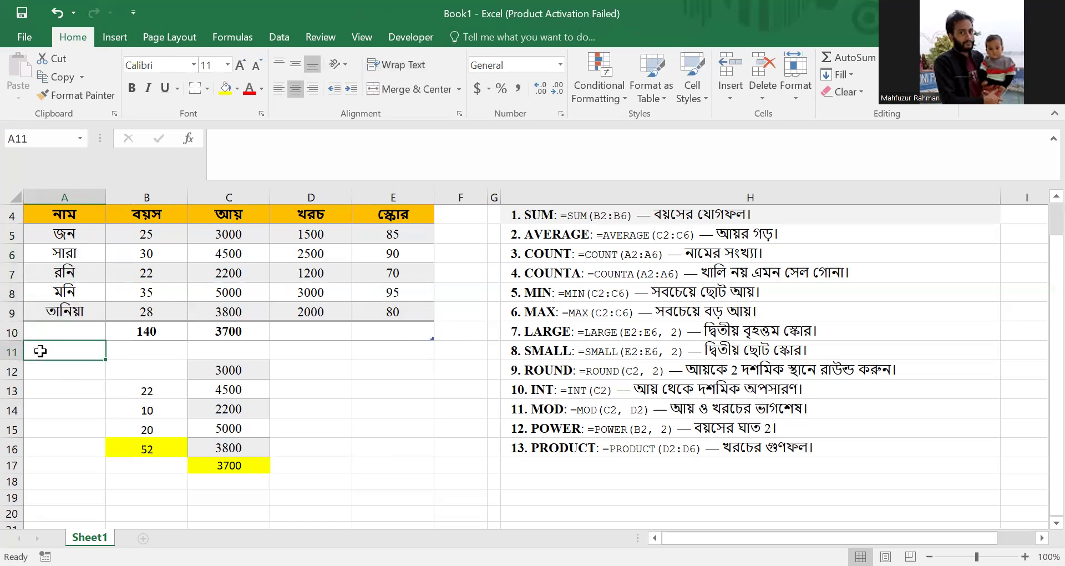
left_click_drag(60, 237, 61, 304)
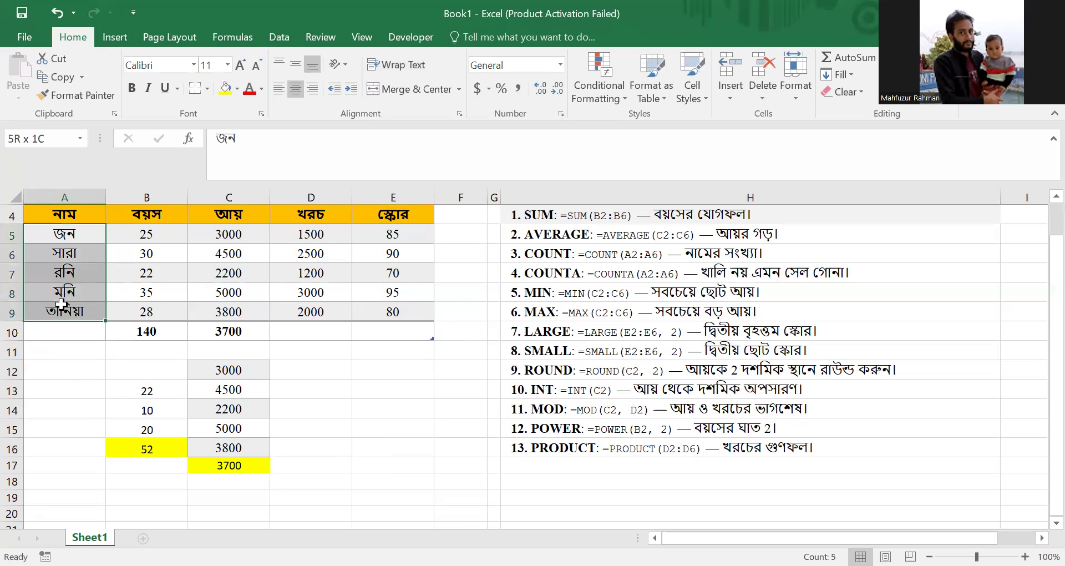
left_click(47, 351)
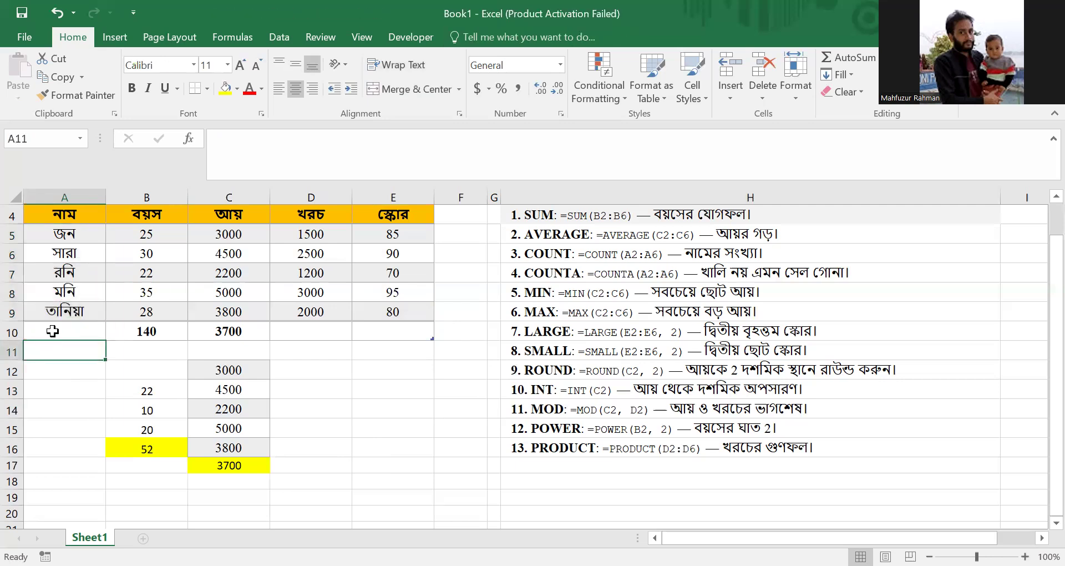
left_click(49, 332)
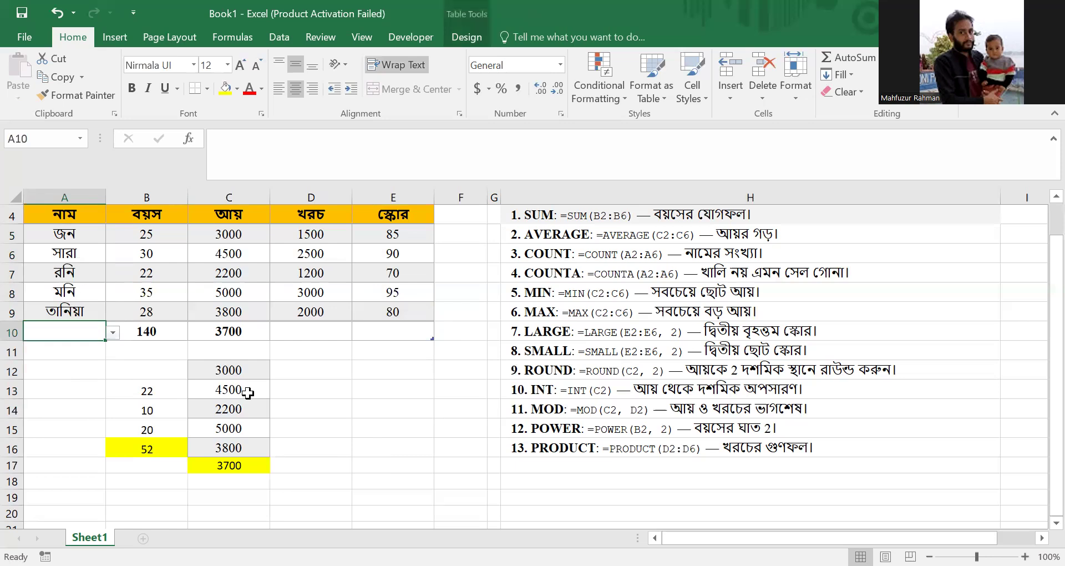
- Copy the names in A5:A9 to the cells below the table, starting at A12
left_click_drag(64, 237, 67, 314)
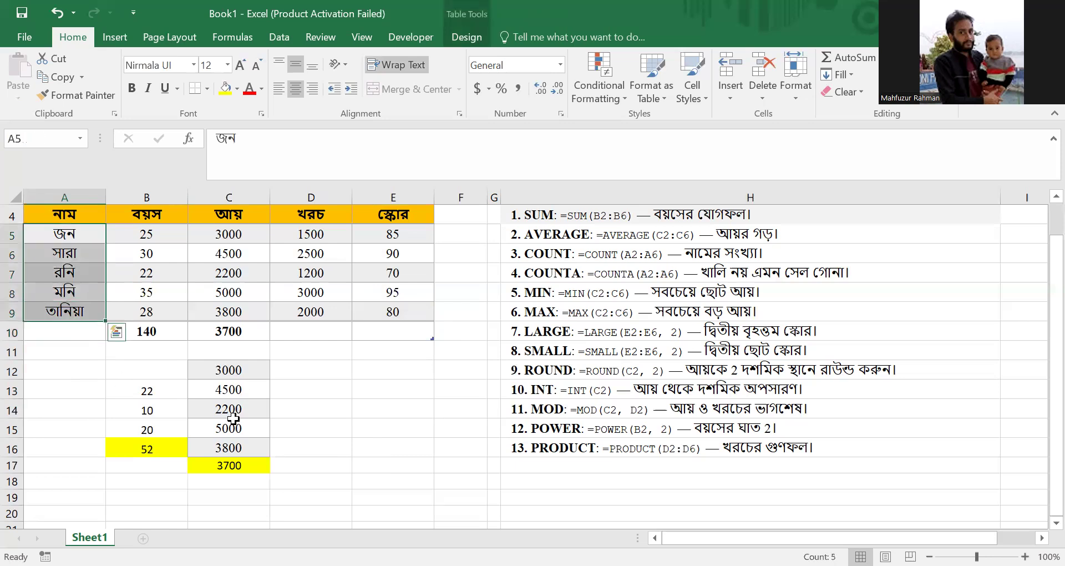
key("ctrl+c")
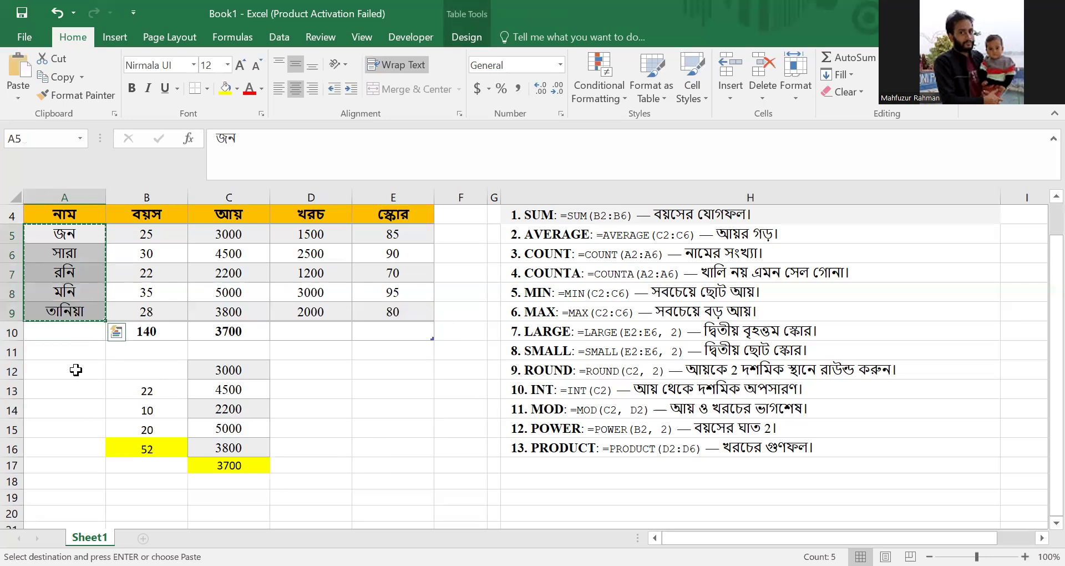
left_click(73, 369)
key("ctrl+v")
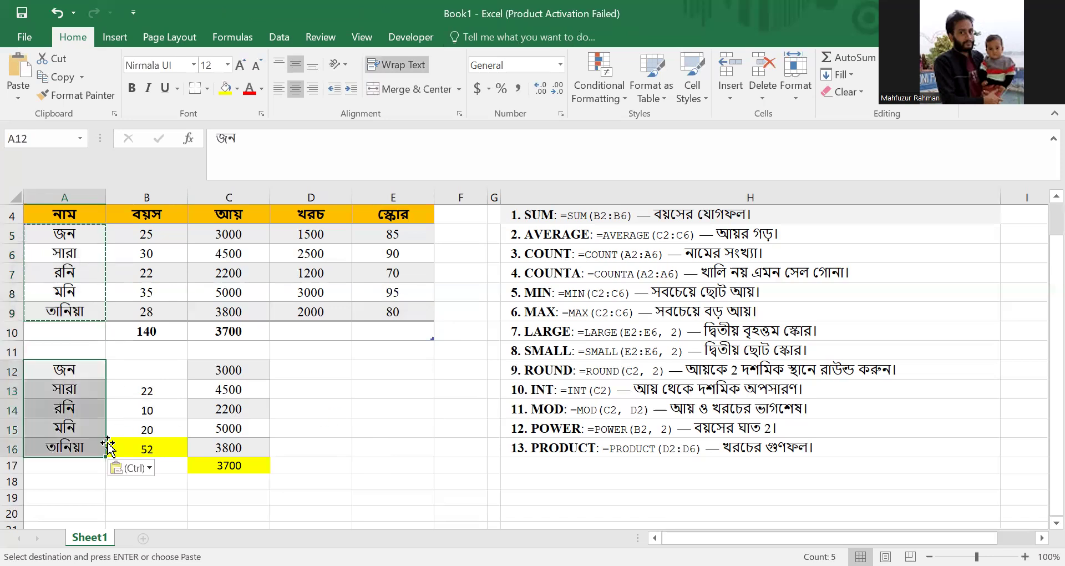
- Count the copied names in cell A17 with =count(A12:A16)
left_click(69, 464)
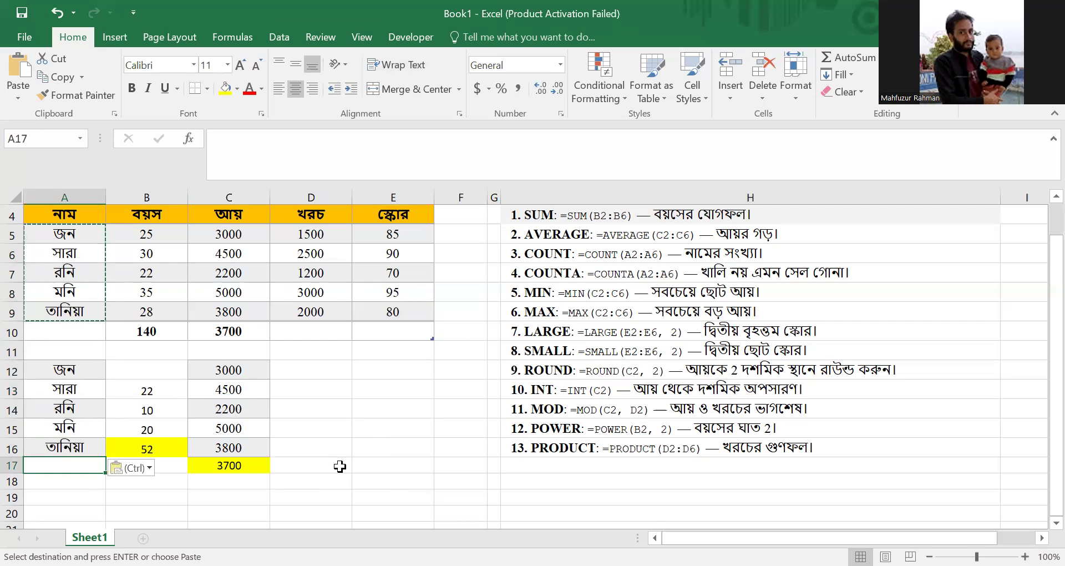
type("=")
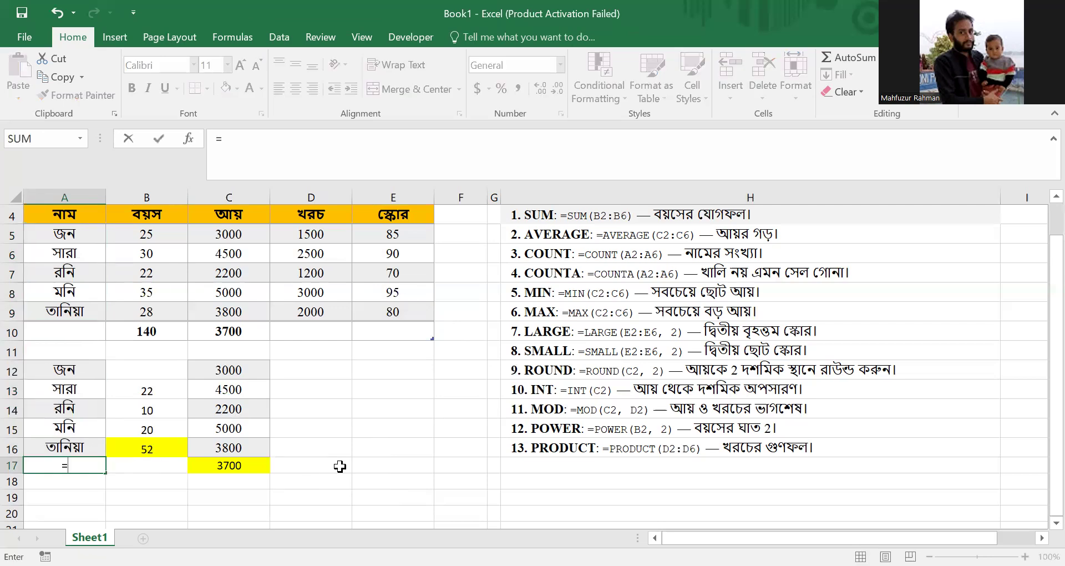
type("count(")
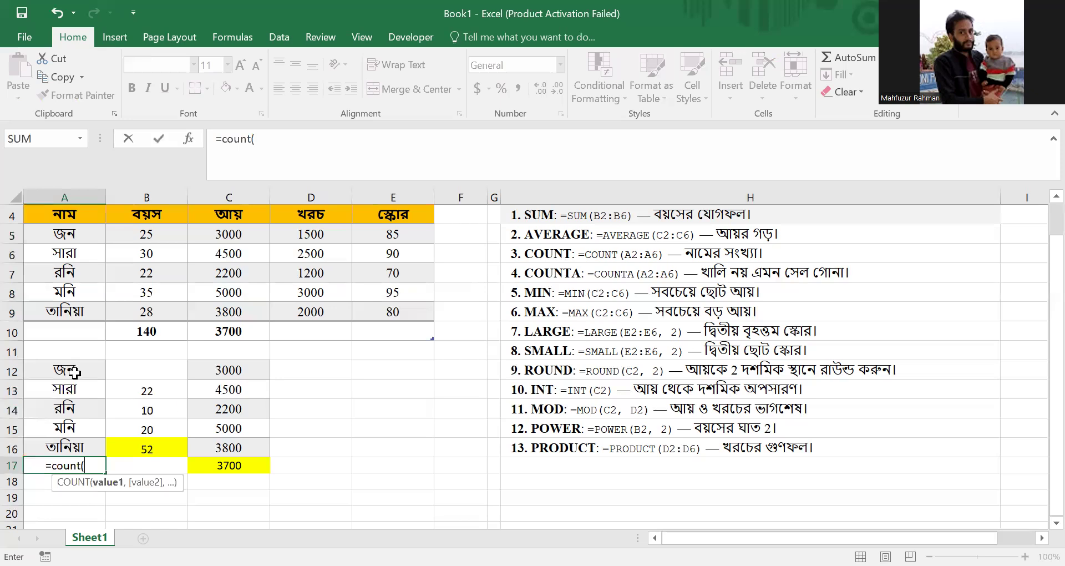
left_click(69, 371)
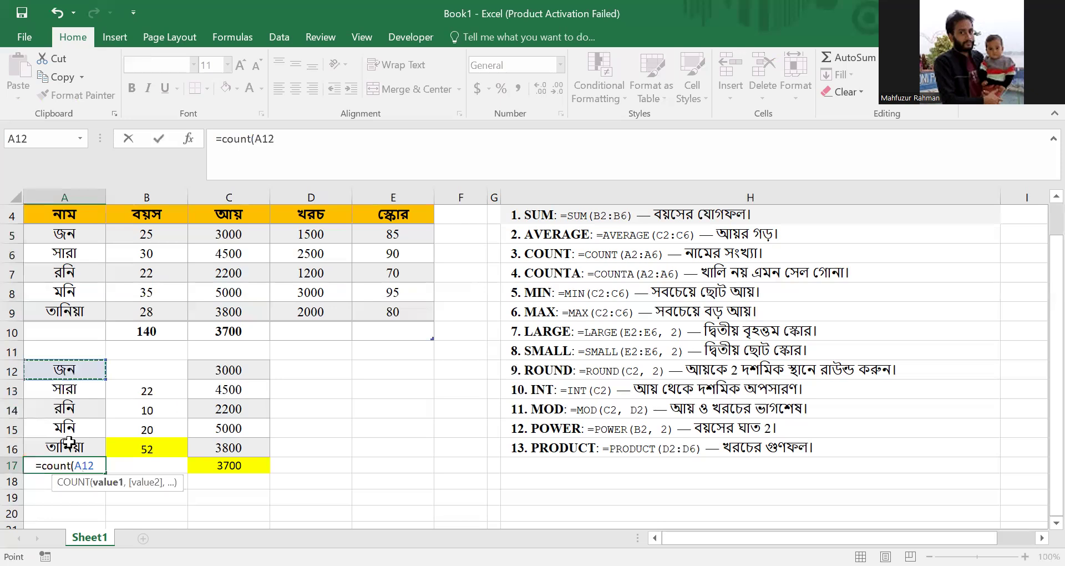
left_click_drag(68, 371, 66, 447)
type(")")
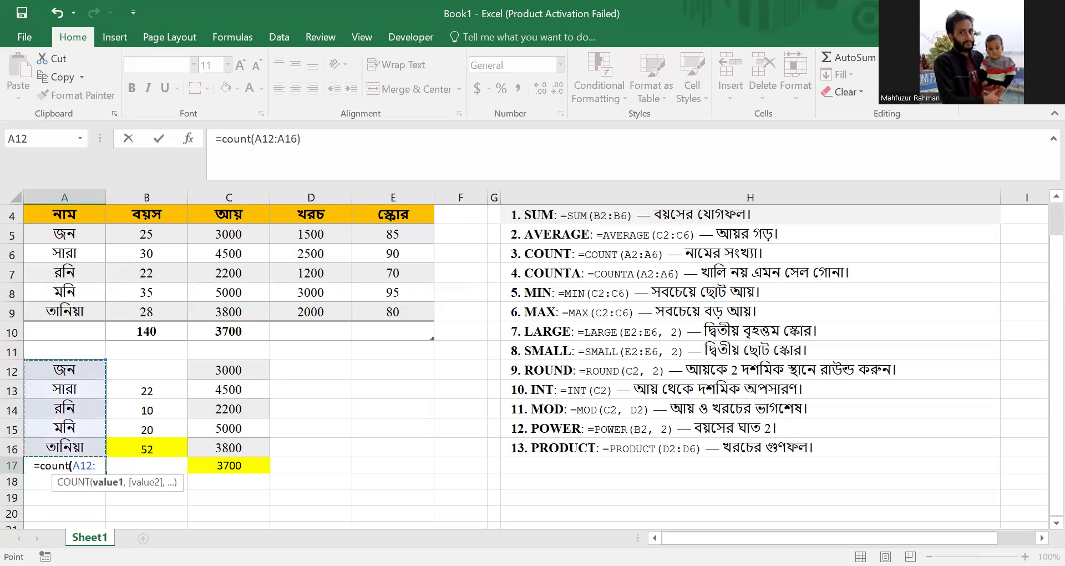
key("Return")
- Check the copied names against the count formula in A17 and clear the formula from the cell
left_click(61, 377)
left_click_drag(68, 416, 65, 450)
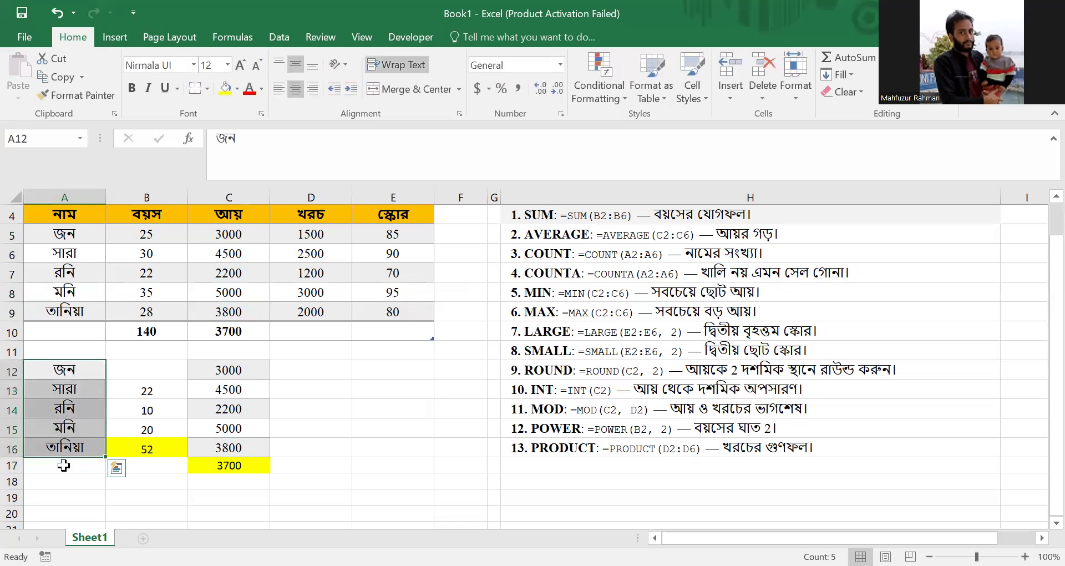
left_click(67, 467)
double_click(67, 468)
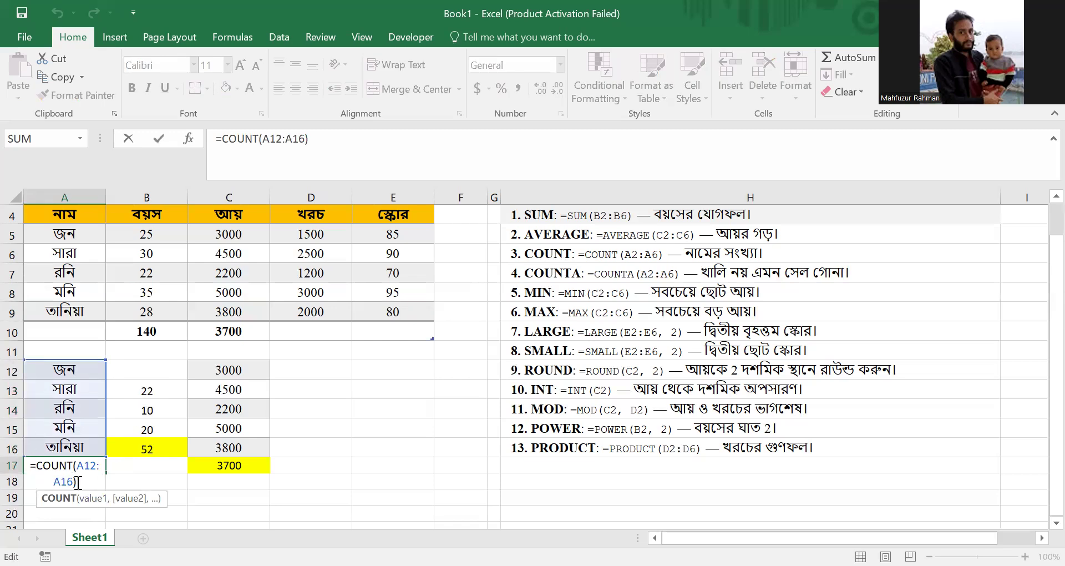
left_click_drag(79, 484, 20, 455)
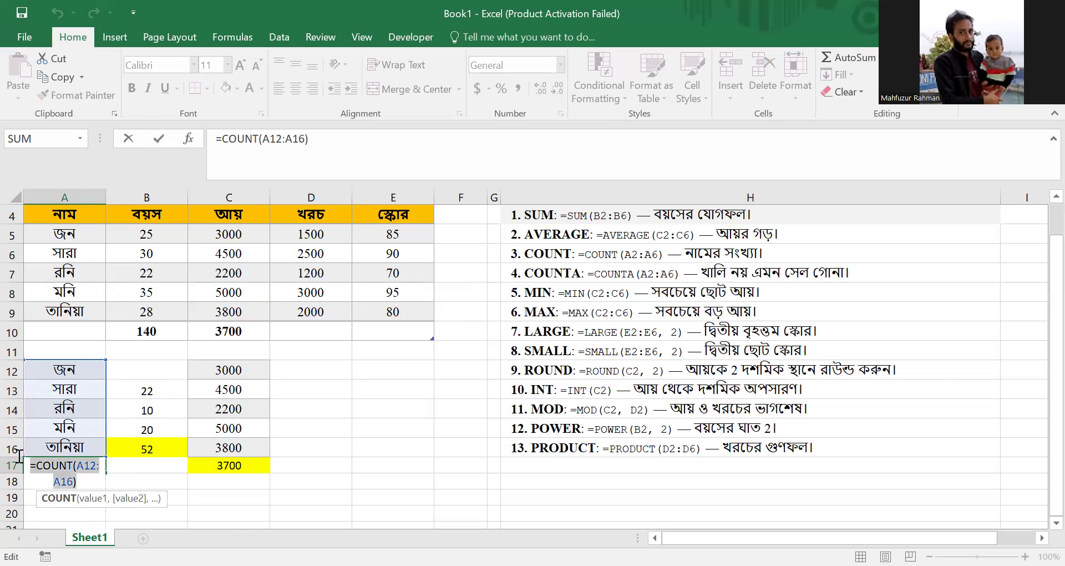
key("BackSpace")
key("Return")
- Enter =count(A12:A16) in the emptied cell A17 to count the copied names again, and review the formula's range
left_click(62, 371)
left_click_drag(65, 410, 71, 442)
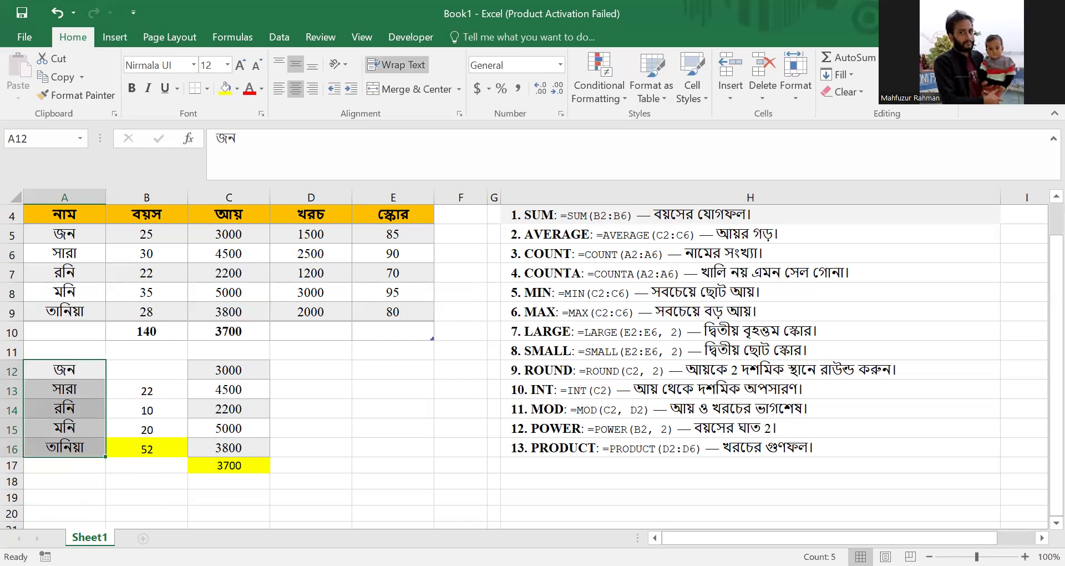
left_click(339, 495)
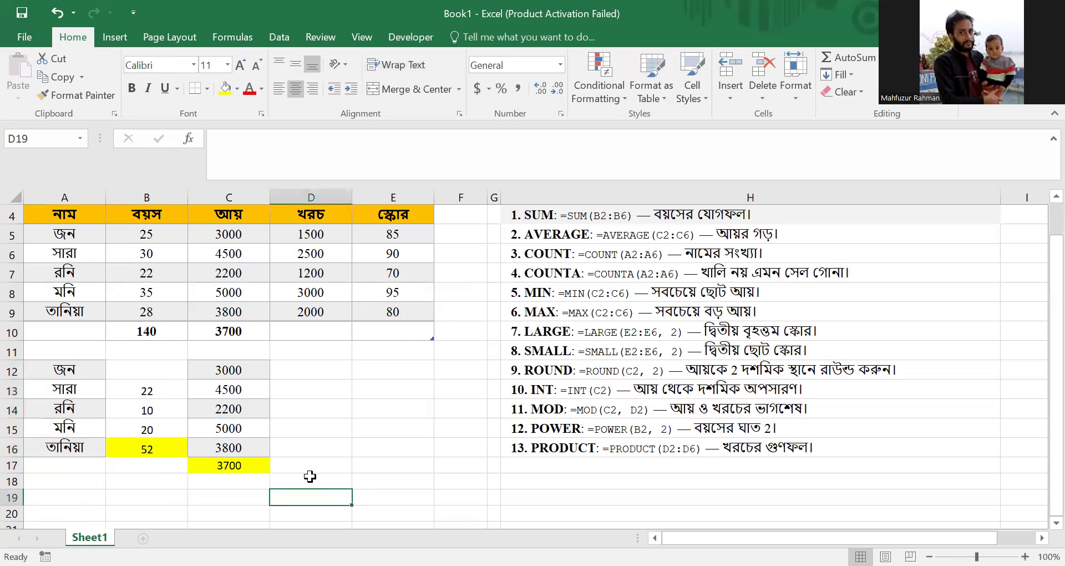
left_click_drag(66, 371, 61, 451)
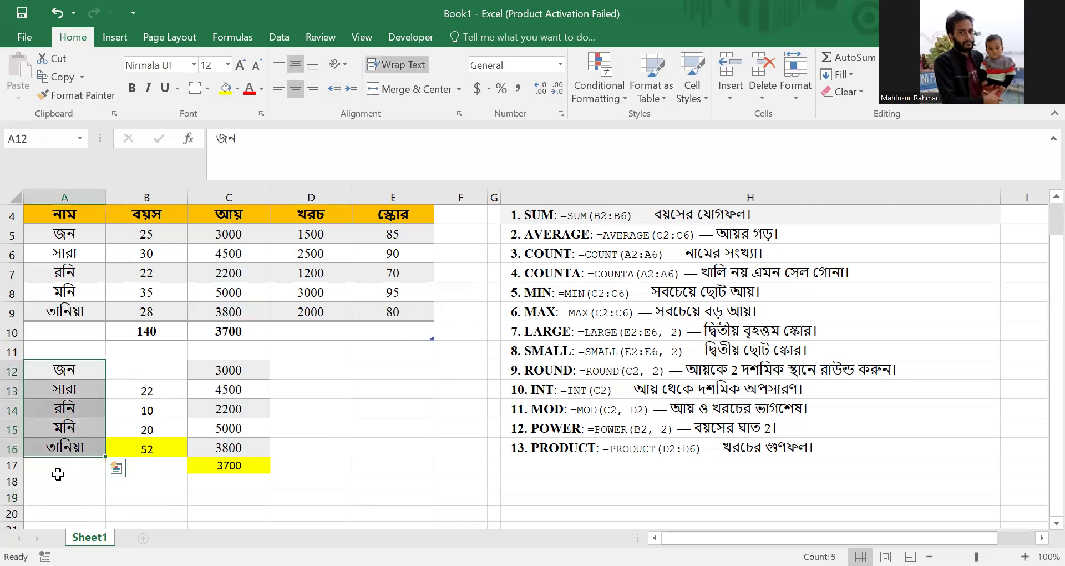
left_click(58, 466)
type("=")
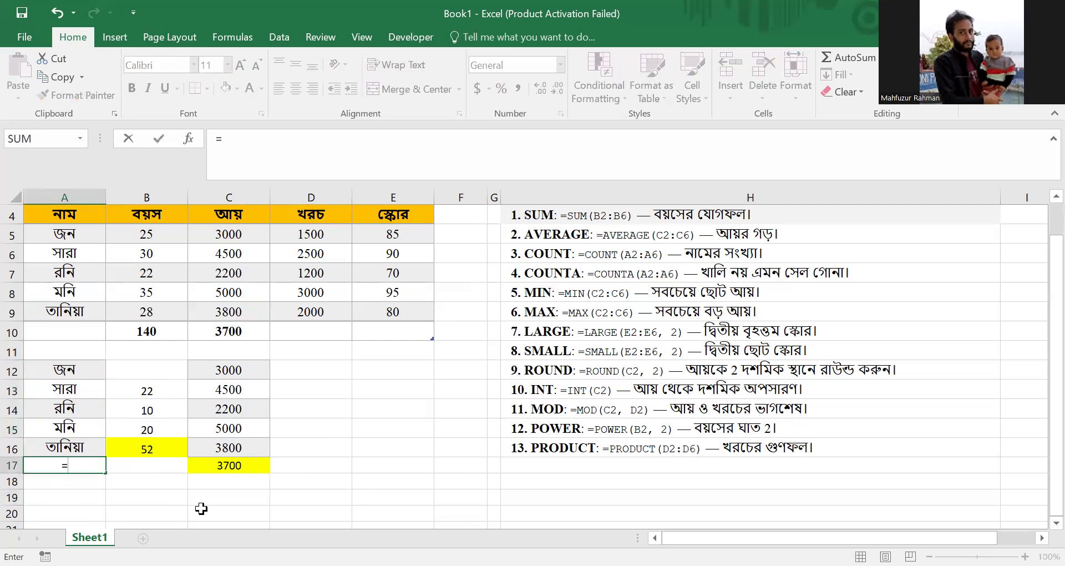
type("count(")
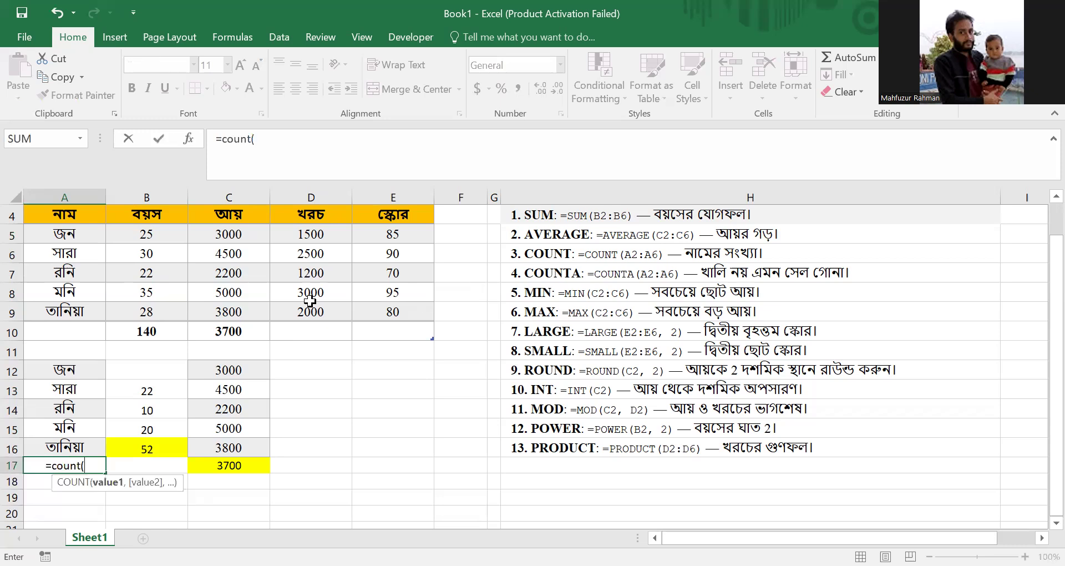
left_click(61, 372)
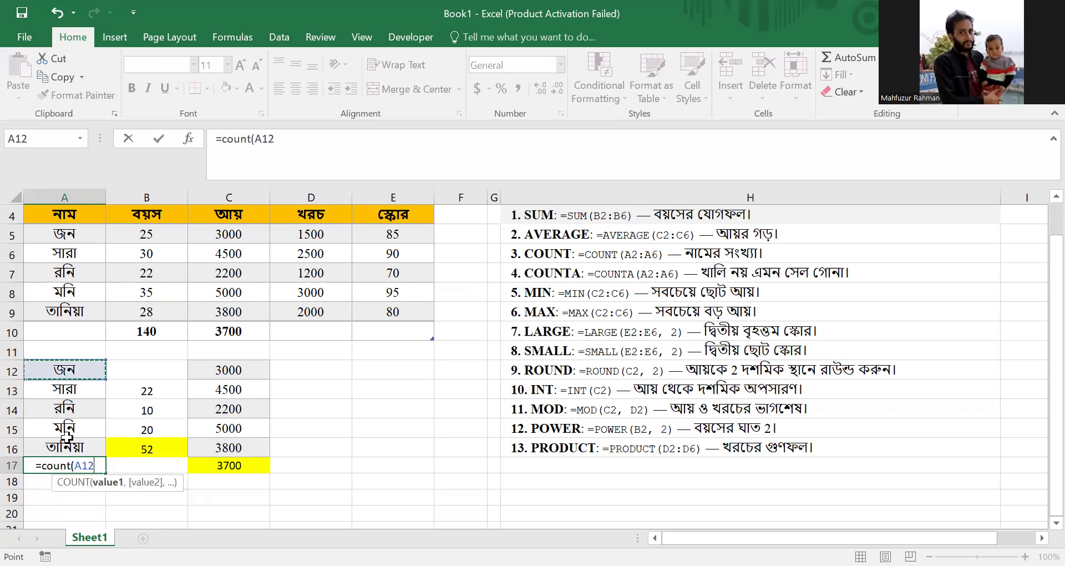
left_click_drag(67, 435, 65, 447)
type(")")
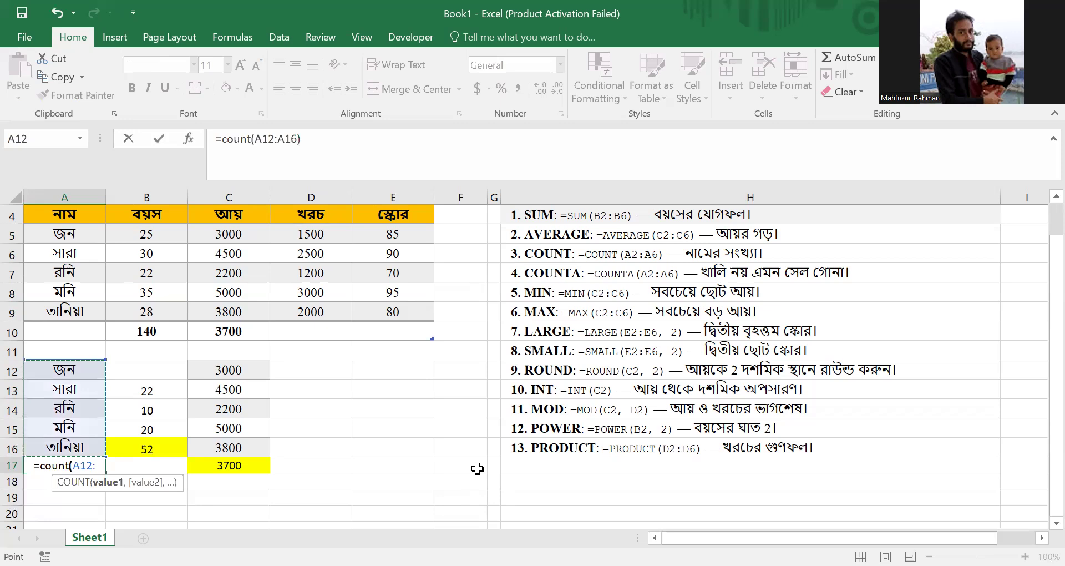
key("Return")
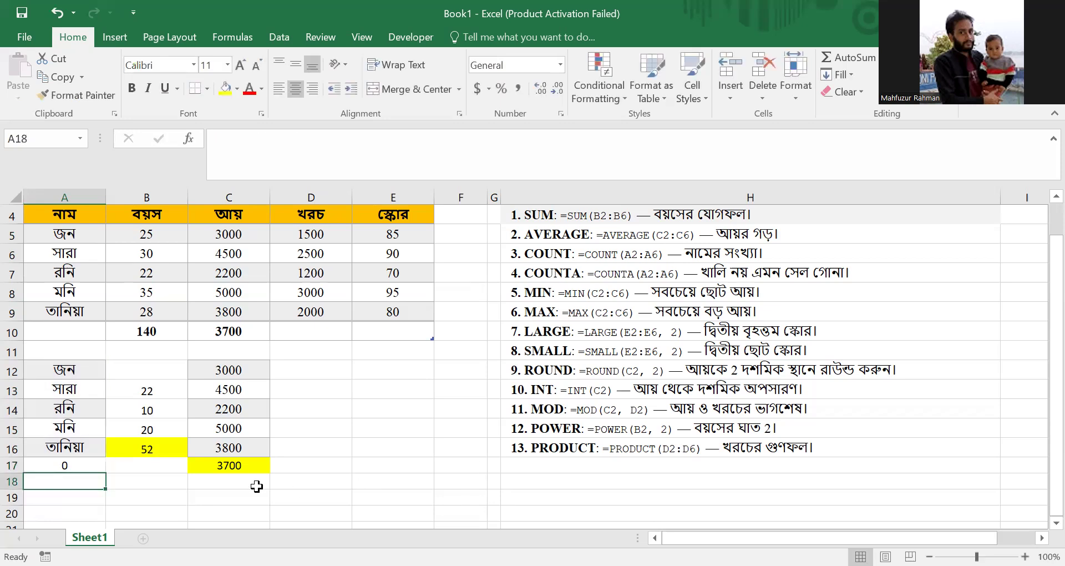
left_click(69, 462)
key("F2")
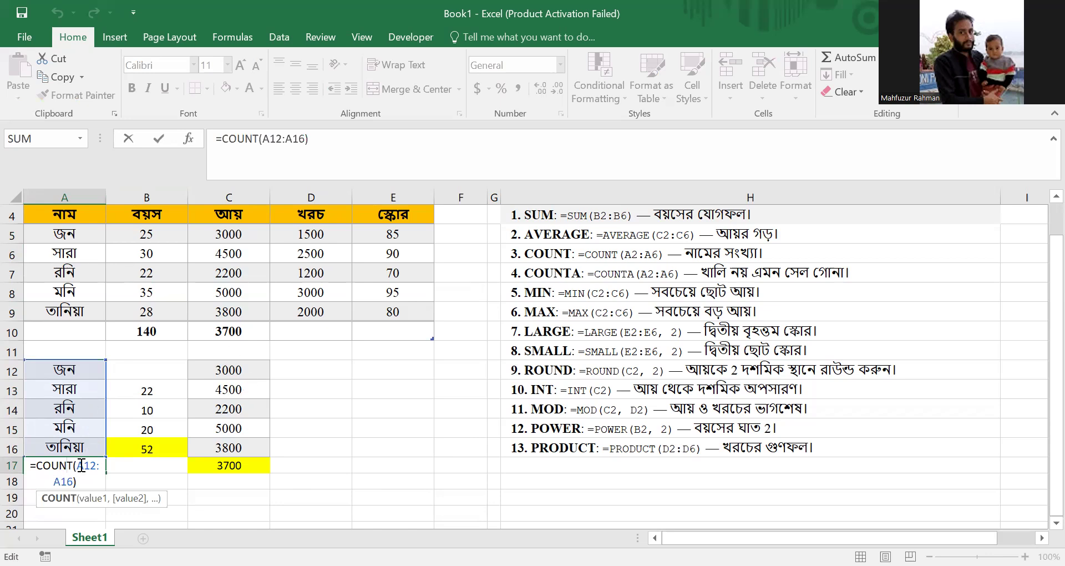
key("Return")
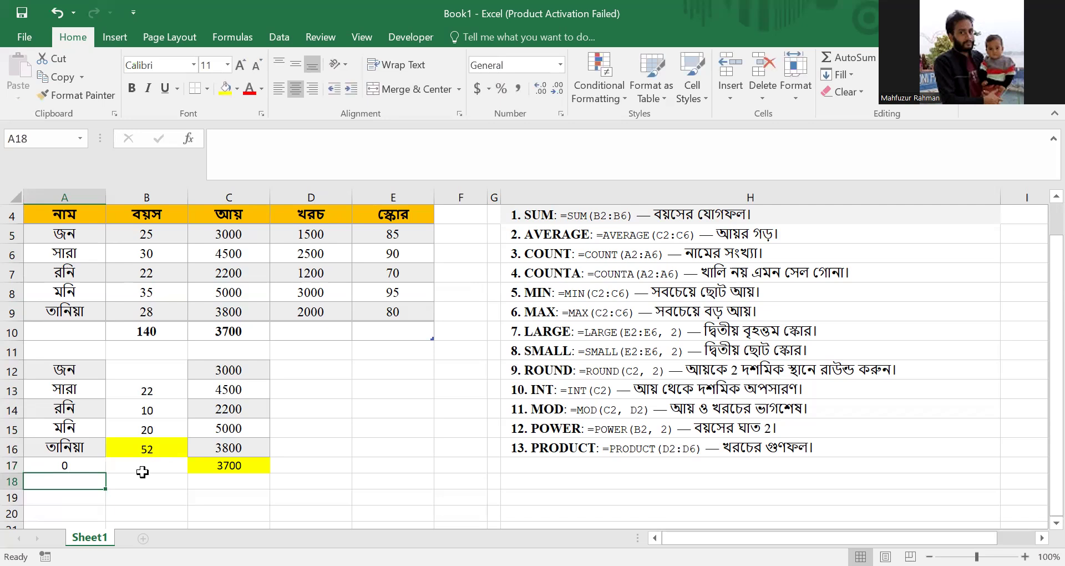
- Count the sample numbers and their total in cell B17 with =count(B13:B16)
left_click(142, 469)
type("=")
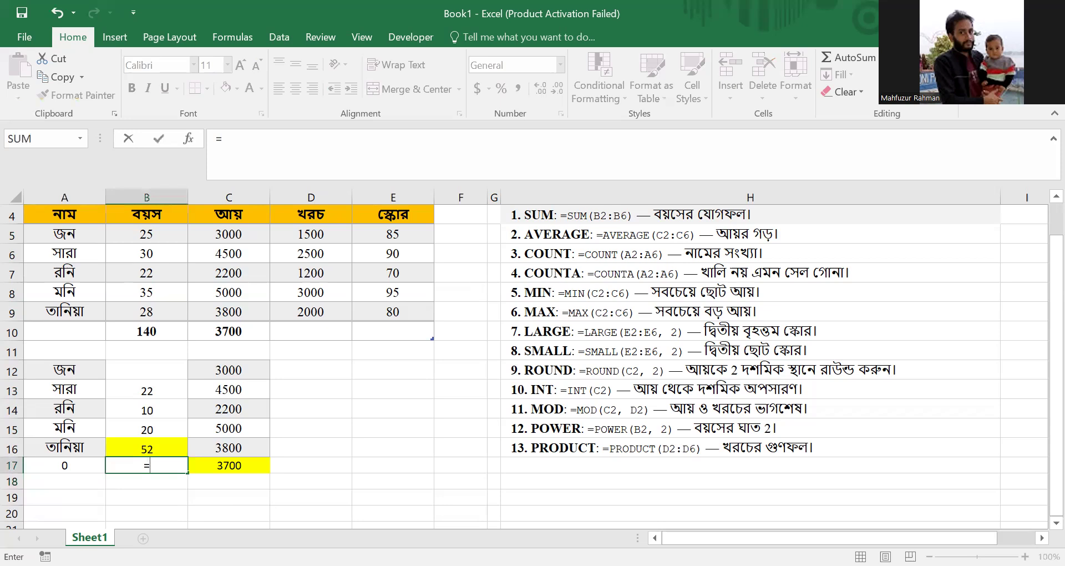
type("count(")
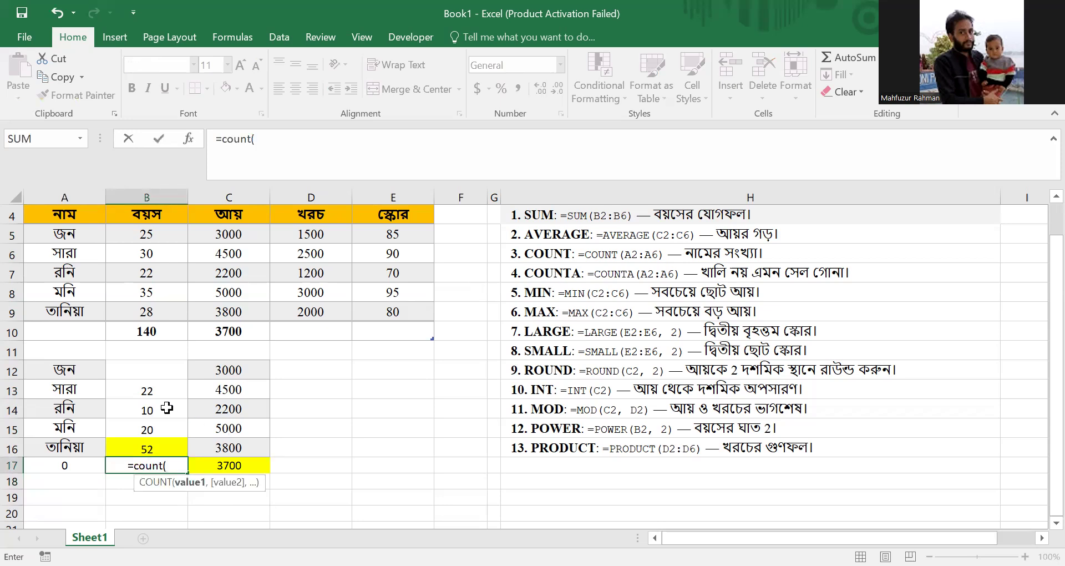
left_click(147, 393)
left_click_drag(147, 409, 147, 448)
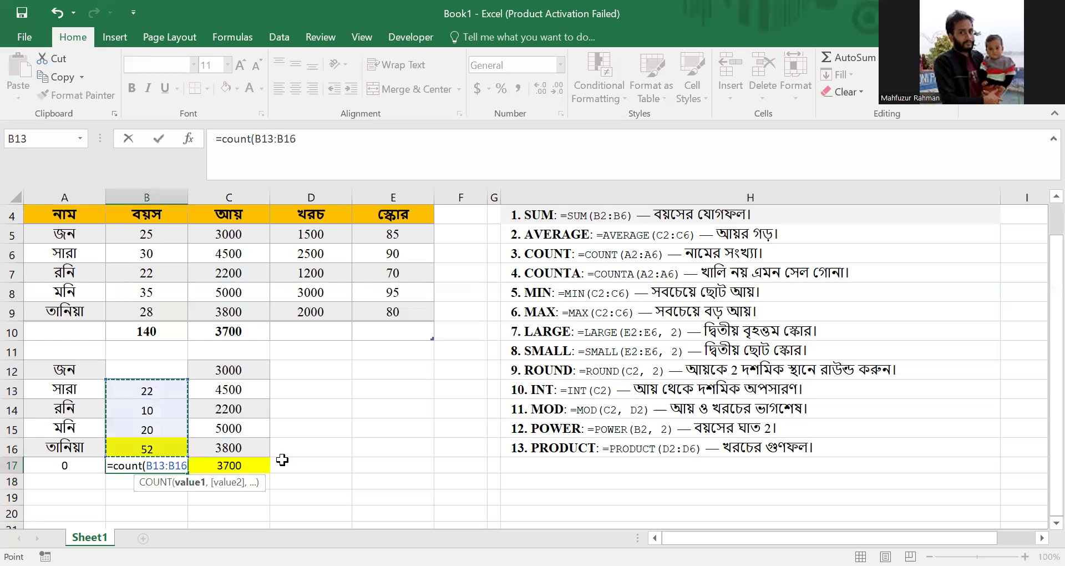
type(")")
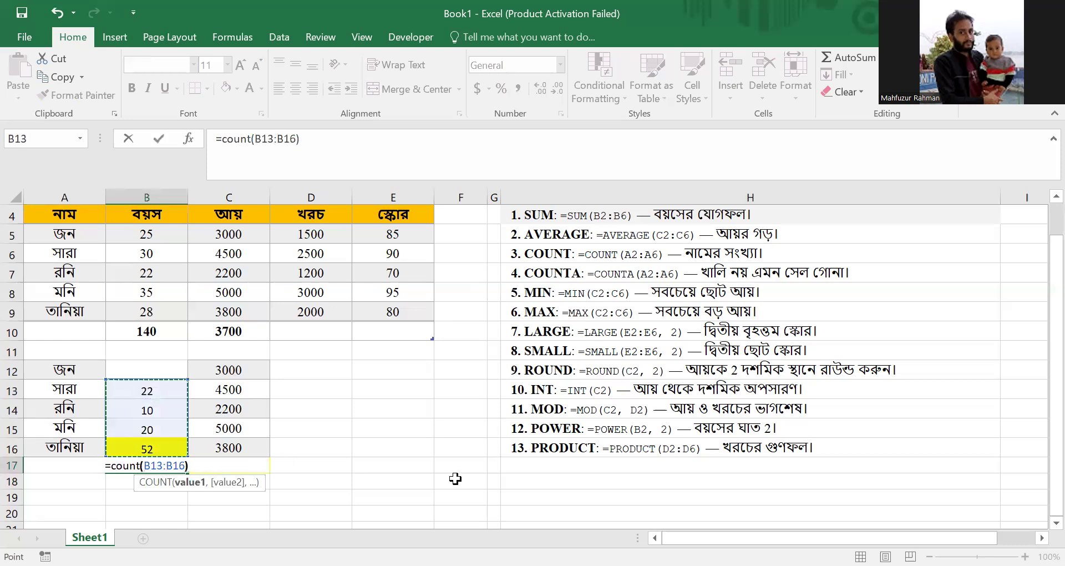
key("Return")
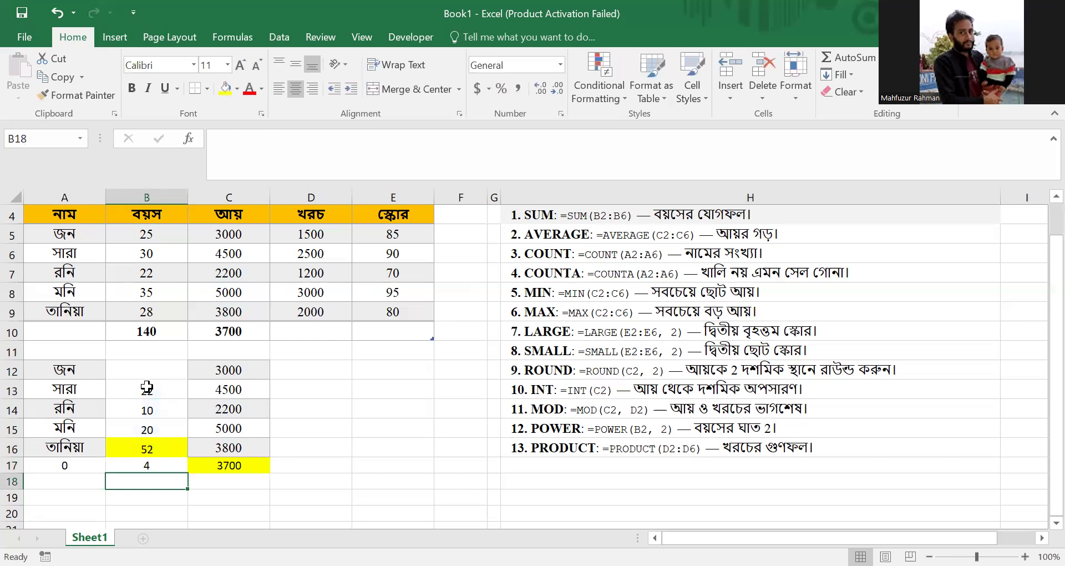